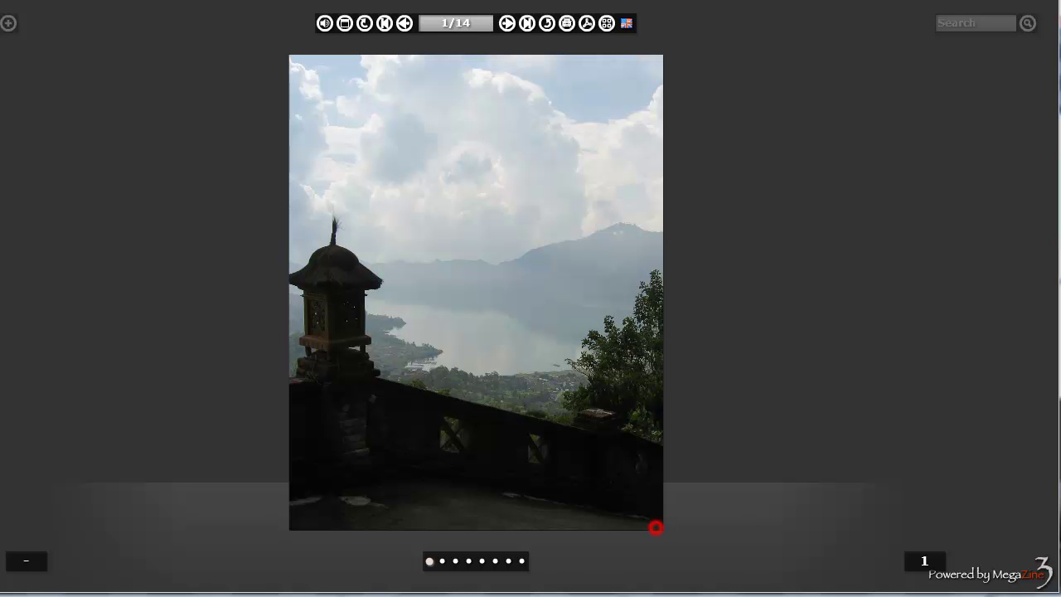
- Page forward through the MegaZine3 Bali flipbook to the final sunset page
{"action": "left_click", "coordinate": [650, 425]}
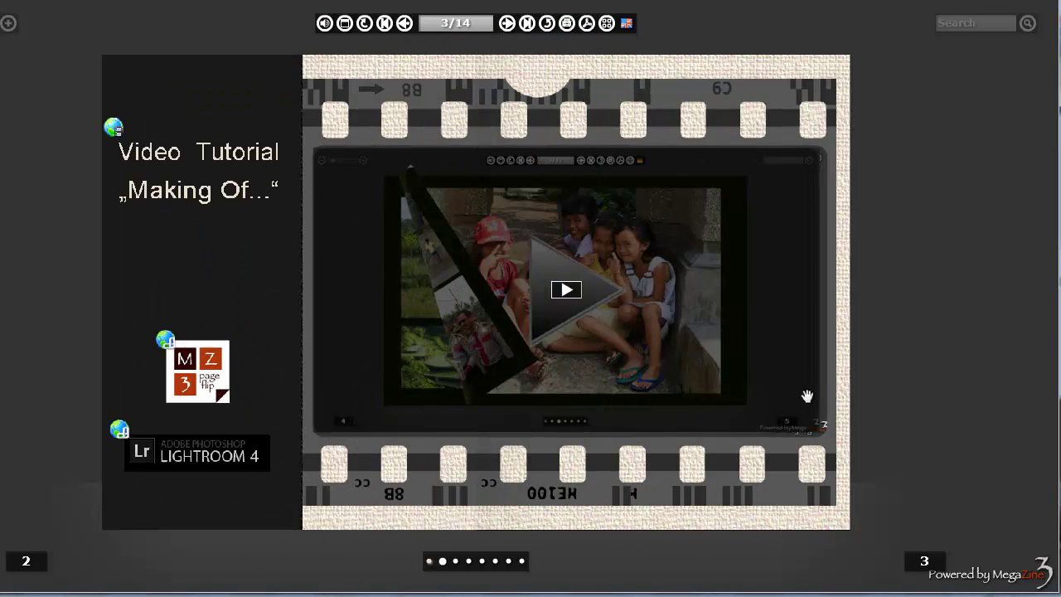
{"action": "left_click", "coordinate": [824, 392]}
{"action": "left_click", "coordinate": [824, 391]}
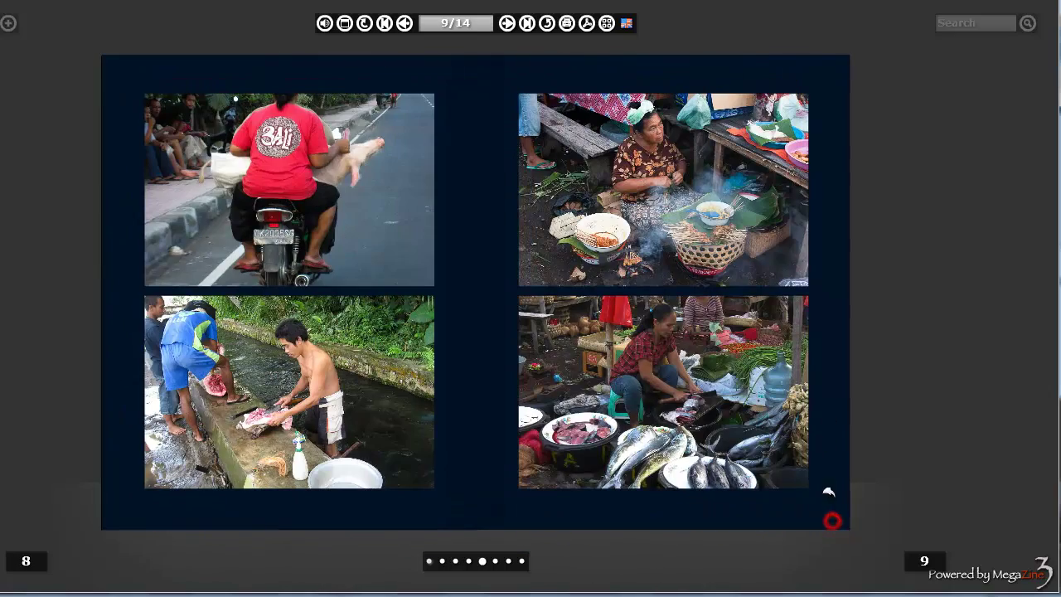
{"action": "left_click_drag", "start_coordinate": [828, 492], "coordinate": [784, 481]}
{"action": "left_click", "coordinate": [838, 502]}
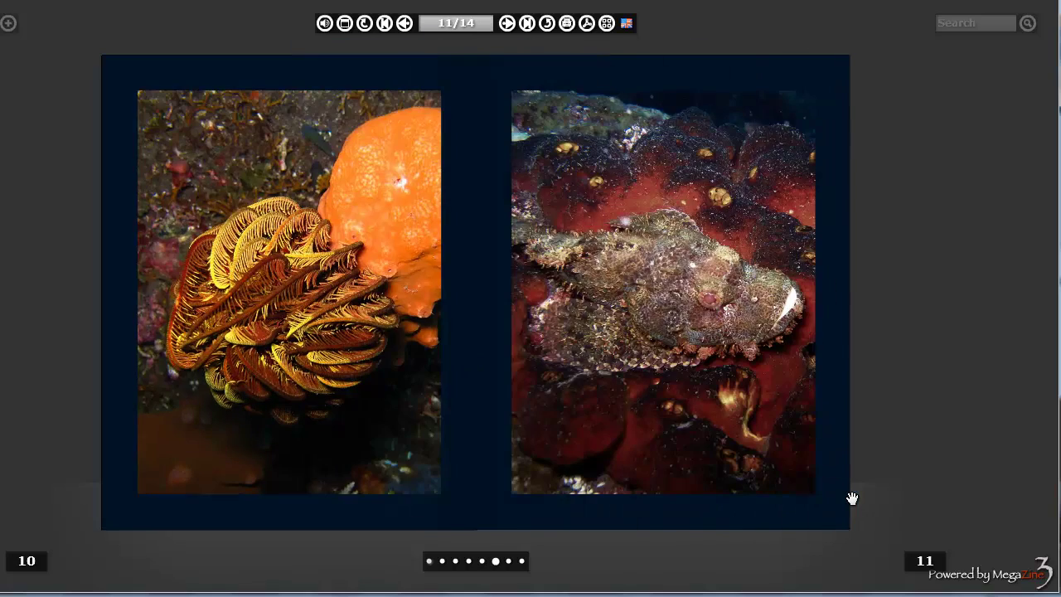
{"action": "left_click", "coordinate": [838, 504]}
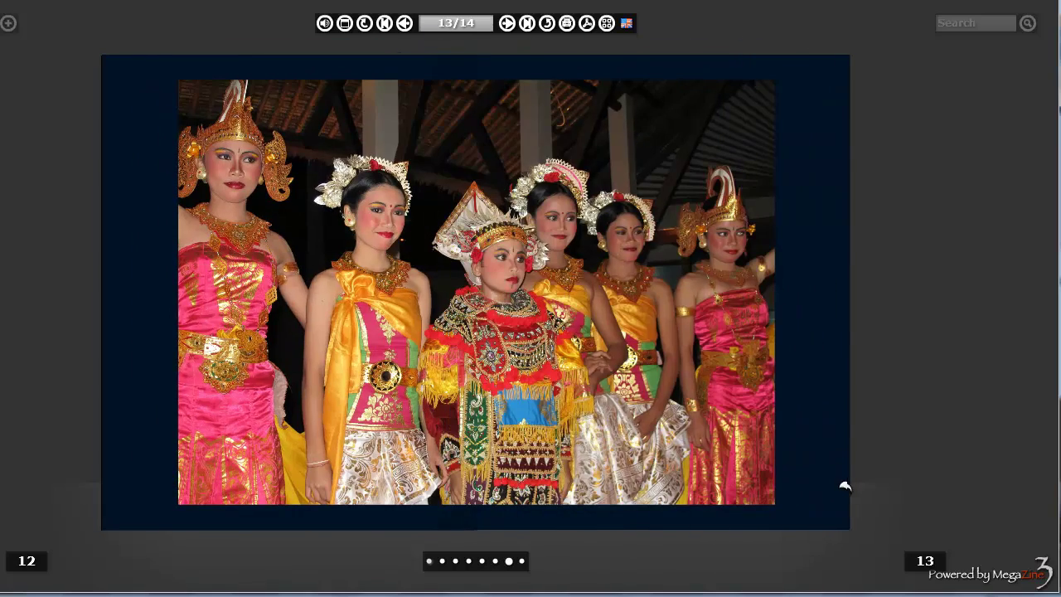
{"action": "left_click", "coordinate": [841, 486]}
- Page back through the flipbook from the last page to the lake-view cover
{"action": "left_click", "coordinate": [305, 402]}
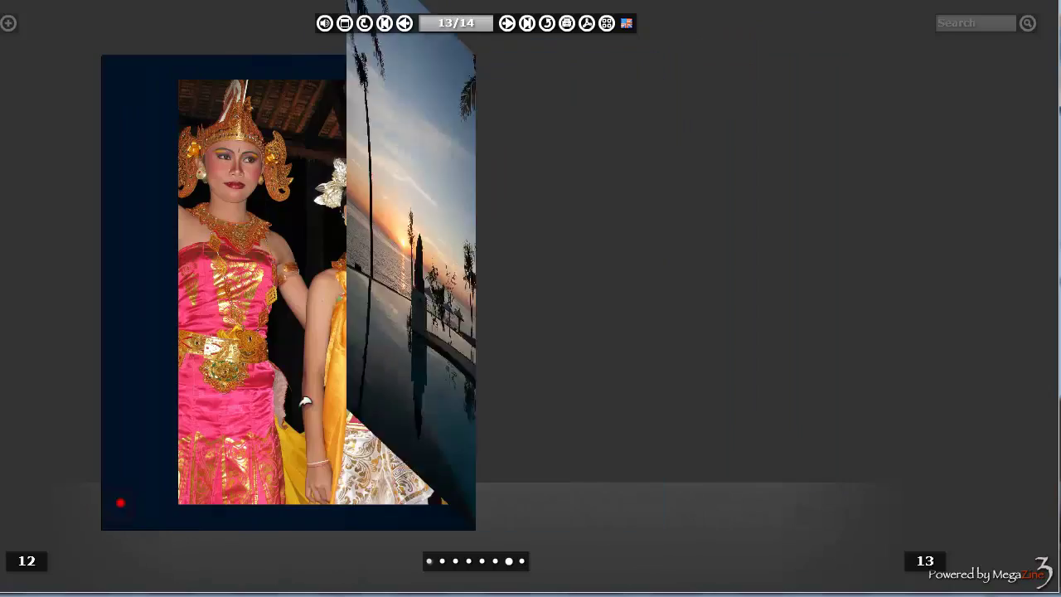
{"action": "left_click", "coordinate": [125, 424]}
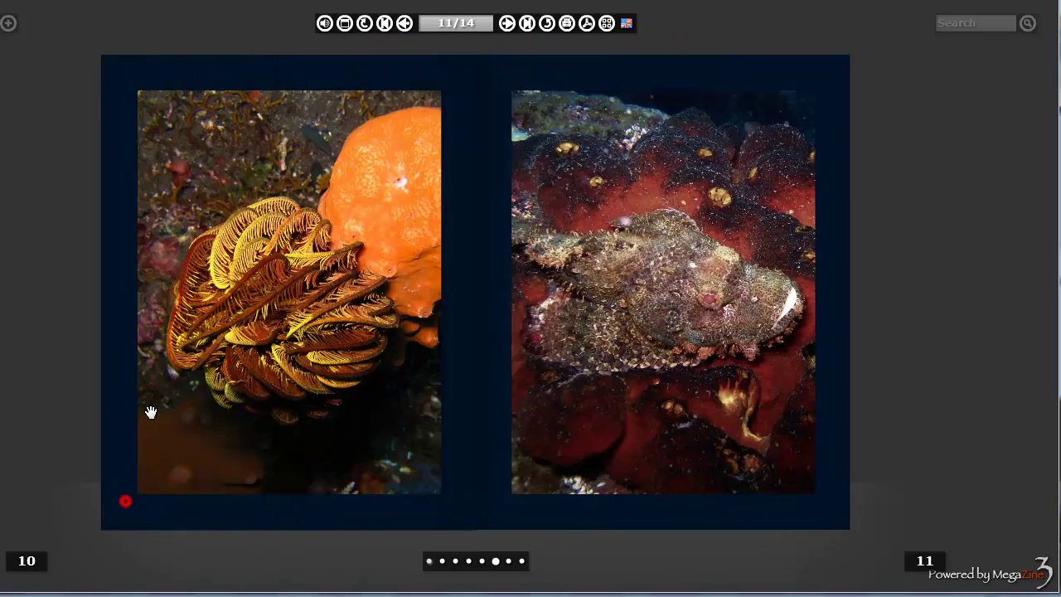
{"action": "left_click", "coordinate": [125, 426]}
{"action": "left_click", "coordinate": [131, 426]}
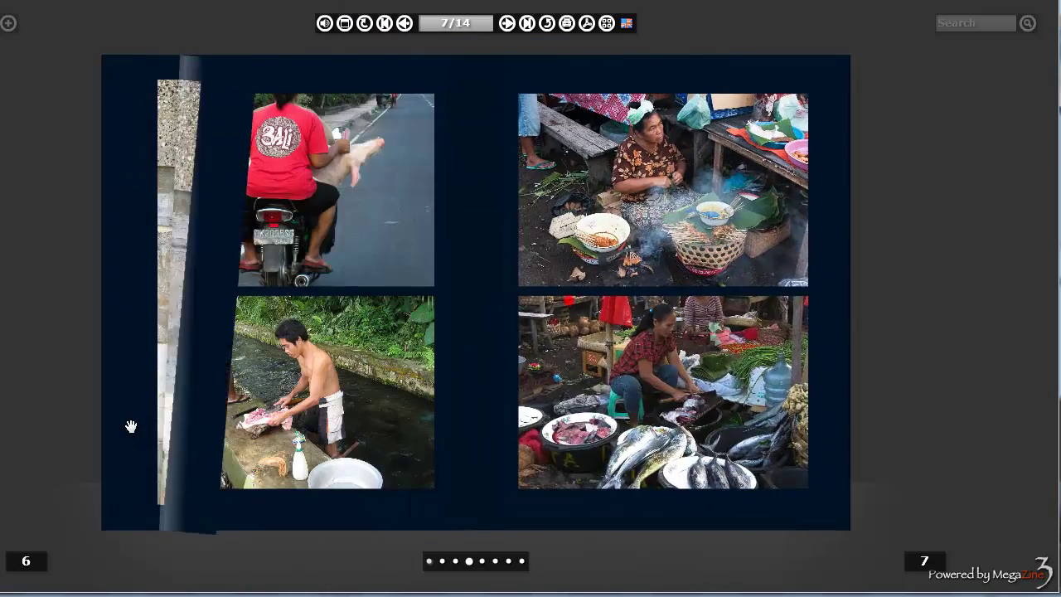
{"action": "left_click", "coordinate": [130, 426]}
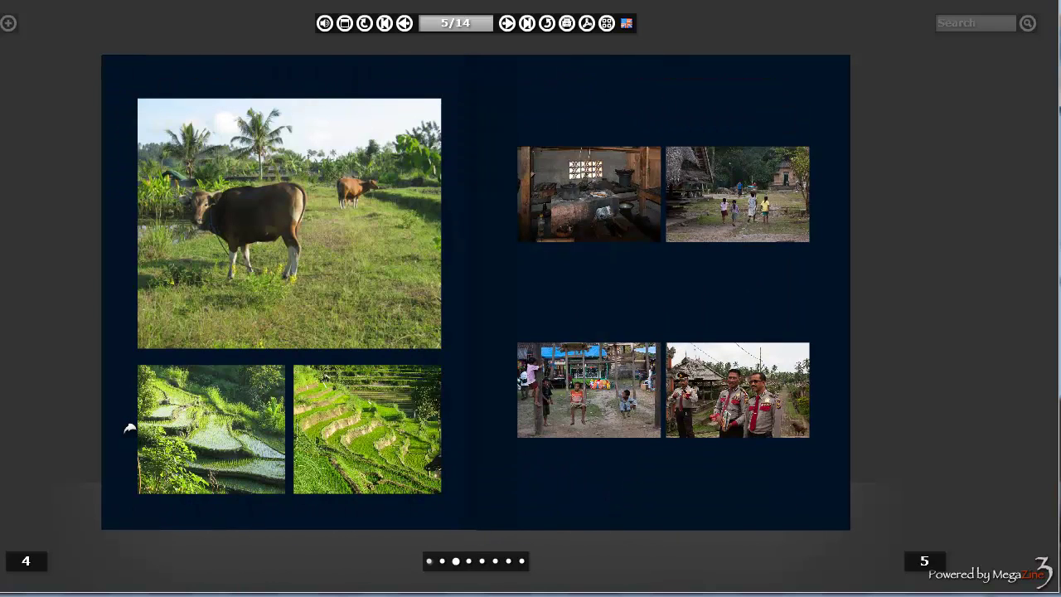
{"action": "left_click", "coordinate": [127, 431]}
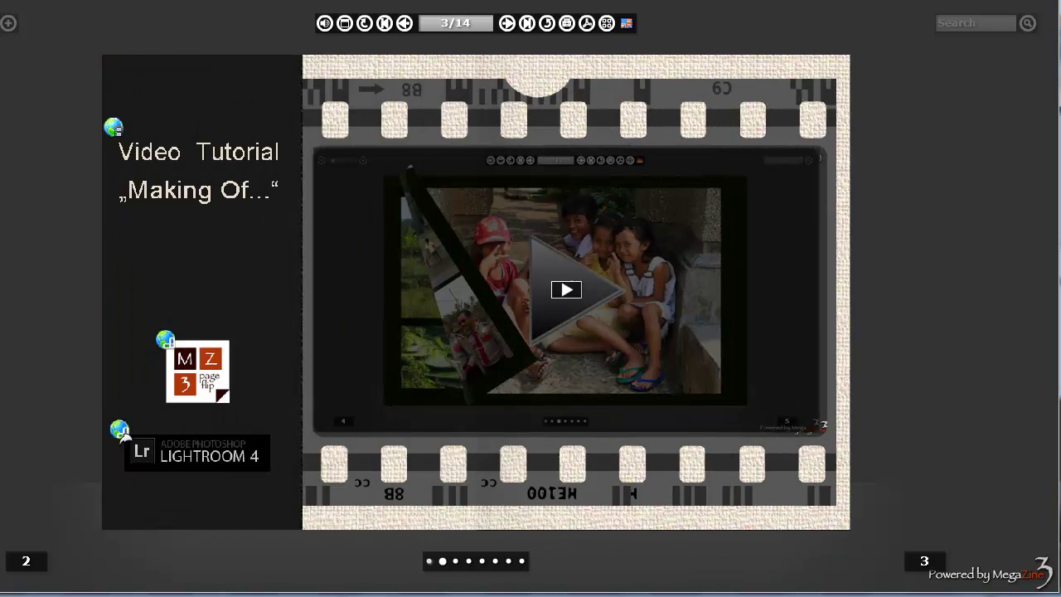
{"action": "left_click", "coordinate": [113, 520]}
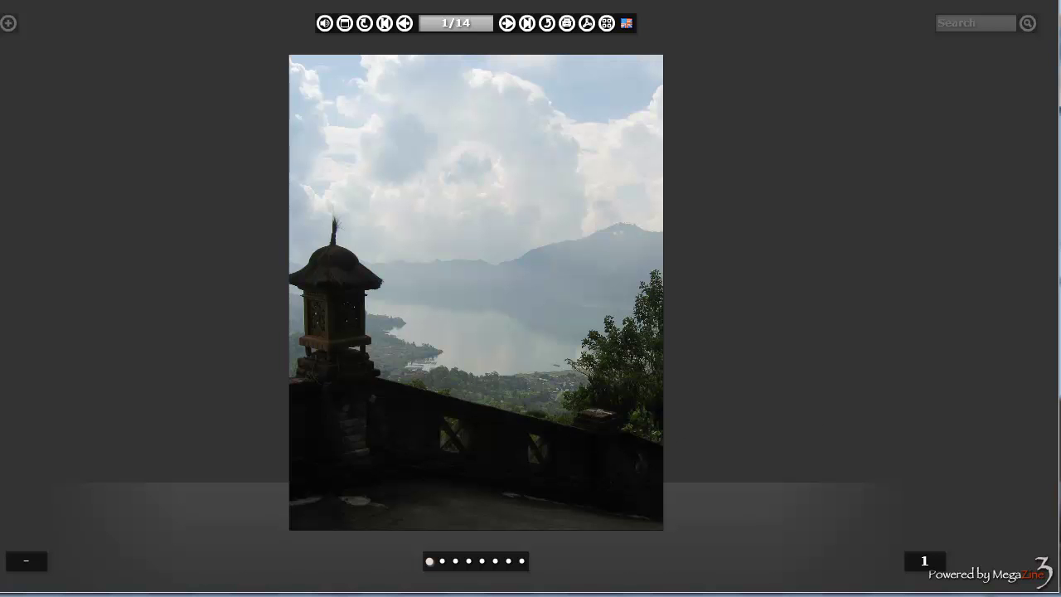
- Leave the flipbook for the Bali 2009 MZ3+LR4 folder over Lightroom's library
{"action": "key", "text": "alt+Tab"}
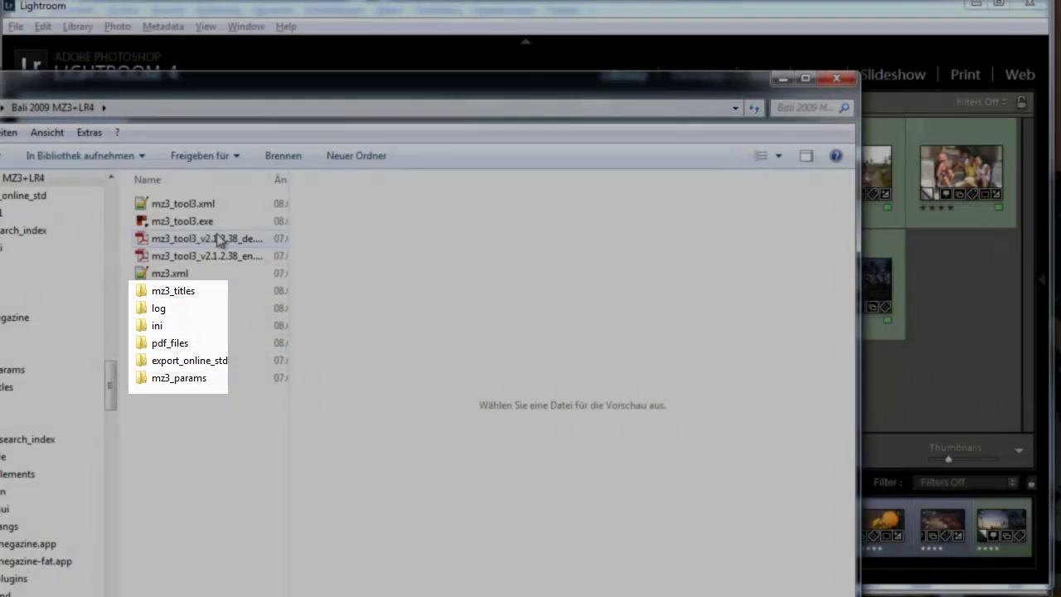
- Preview the German and English MZ3-Tool3 guides, open pdf_files, then return to Lightroom
{"action": "left_click", "coordinate": [218, 239]}
{"action": "left_click", "coordinate": [218, 257]}
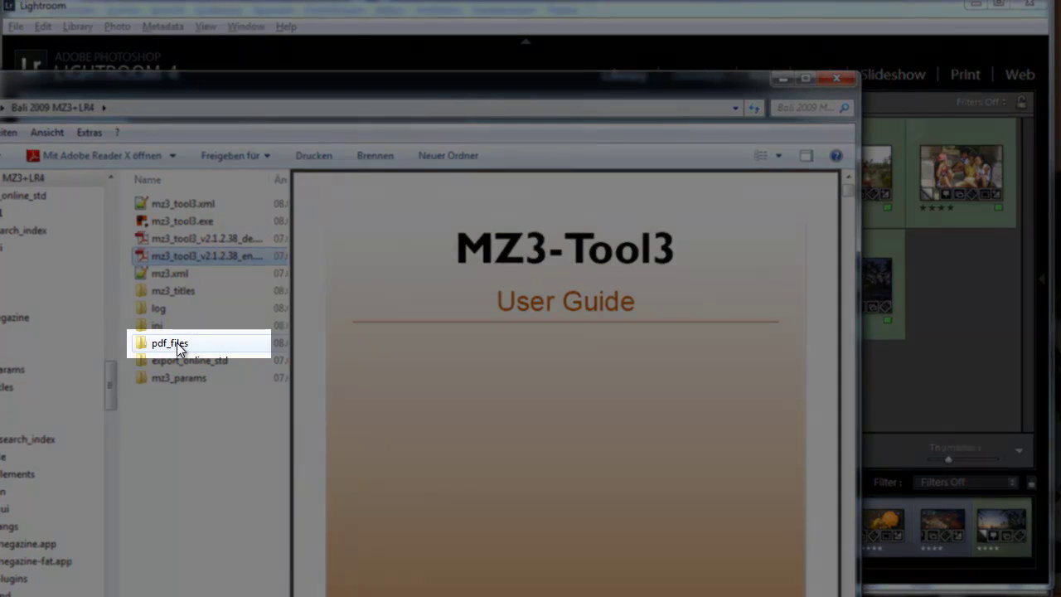
{"action": "left_click", "coordinate": [176, 344]}
{"action": "double_click", "coordinate": [177, 342]}
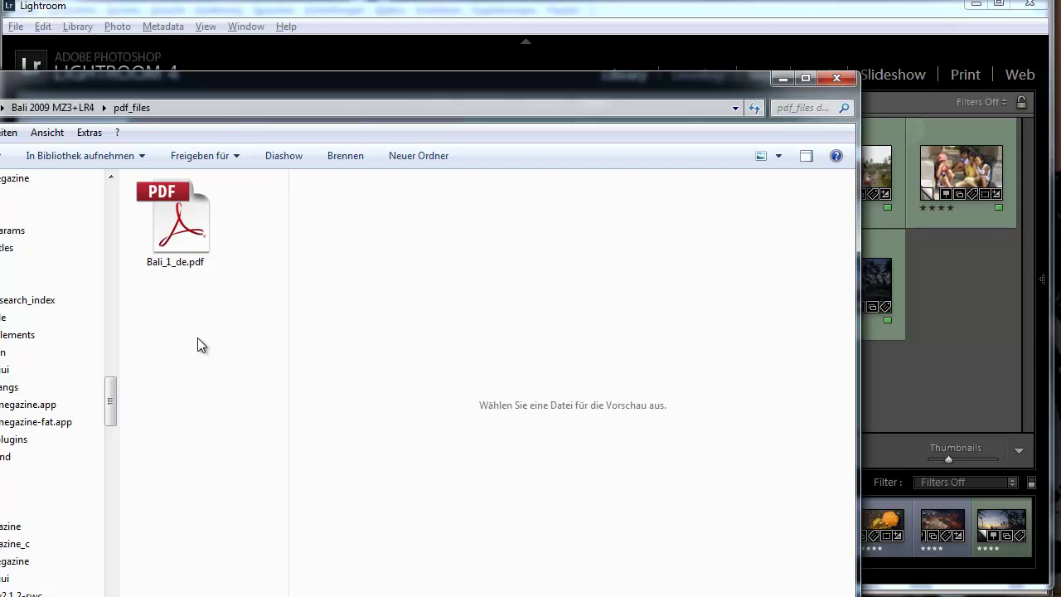
{"action": "left_click", "coordinate": [592, 15]}
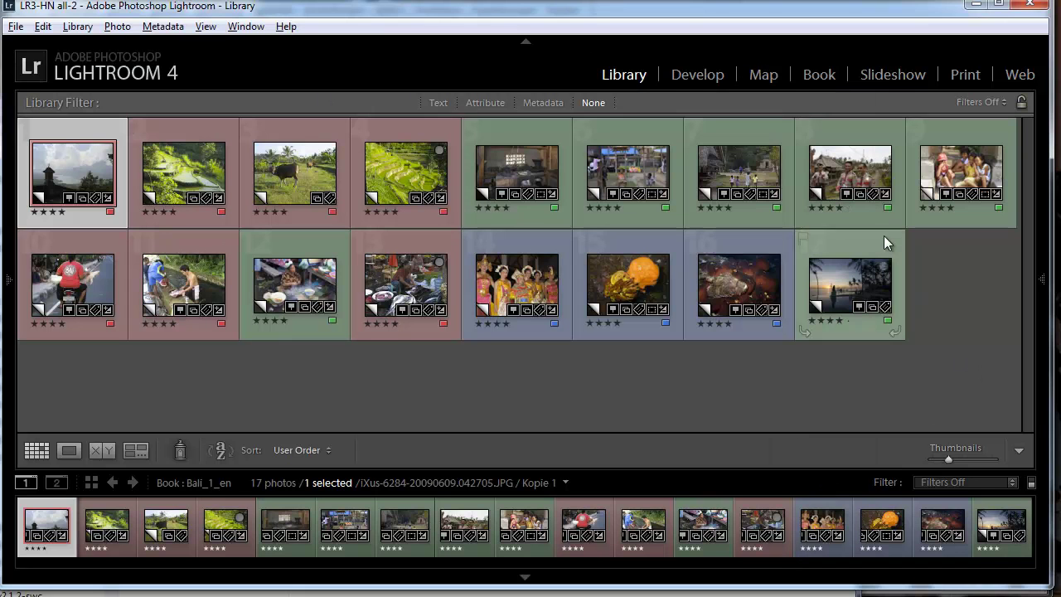
- Switch to the Book module for Bali_1_en and scroll the right panel to Background
{"action": "left_click", "coordinate": [821, 74]}
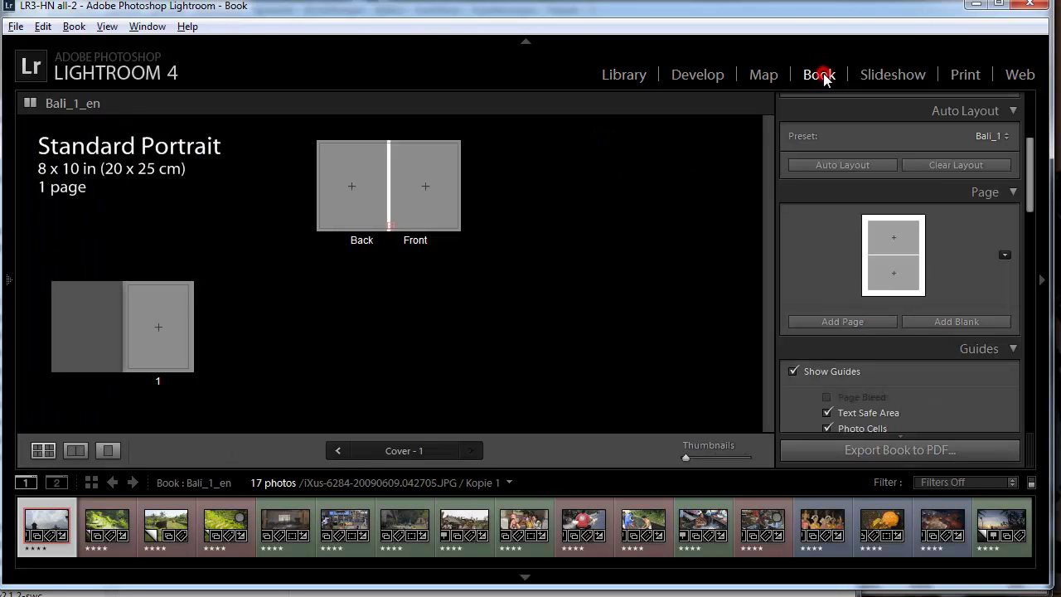
{"action": "left_click_drag", "start_coordinate": [1024, 179], "coordinate": [1022, 106]}
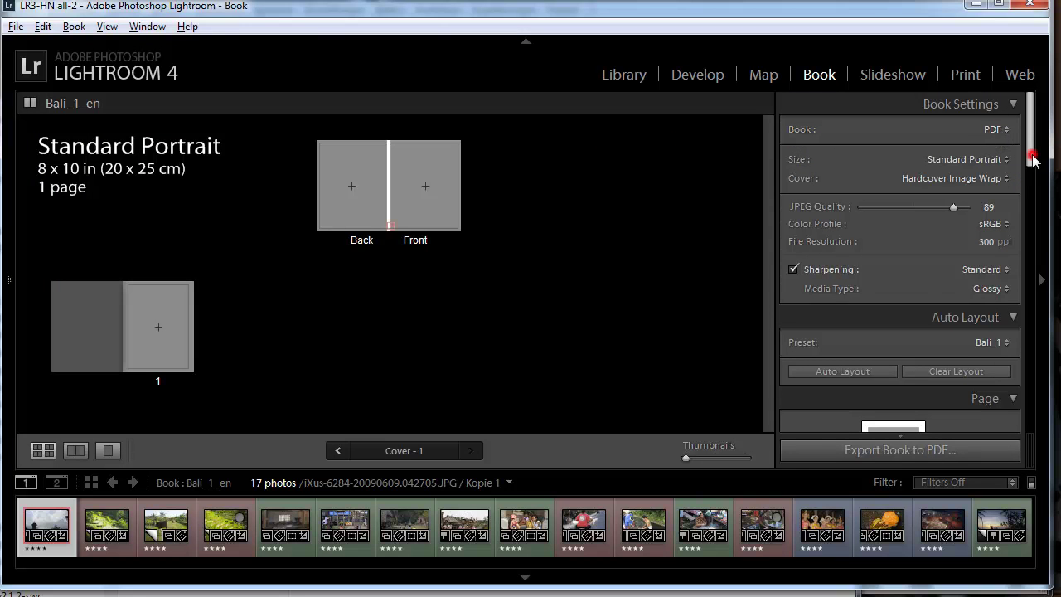
{"action": "left_click_drag", "start_coordinate": [1033, 160], "coordinate": [1035, 445]}
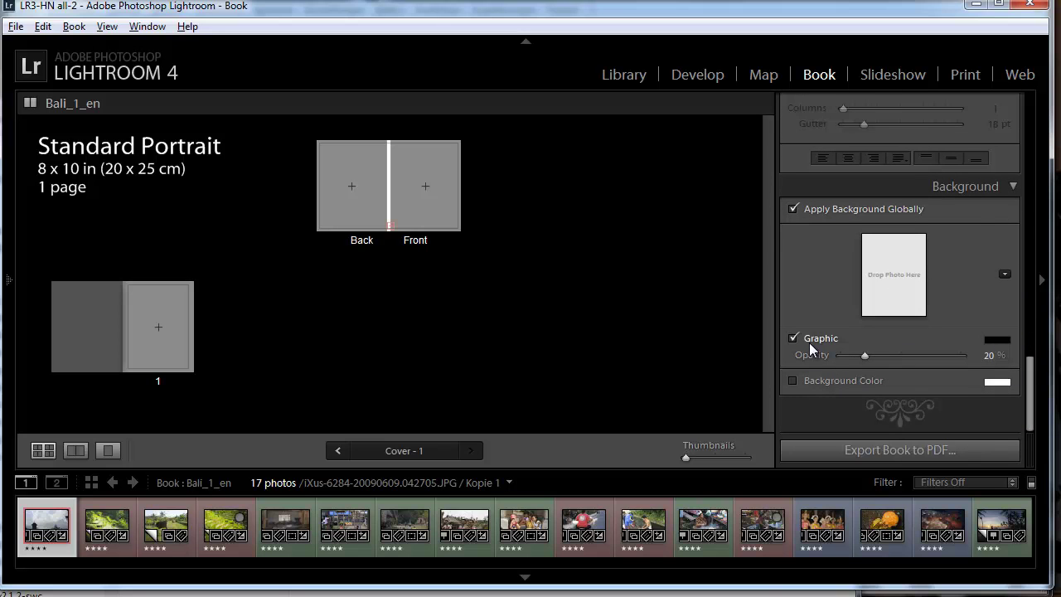
- Replace the background graphic with a dark navy background colour (H 210, S 100%, L 7%)
{"action": "left_click", "coordinate": [1004, 274]}
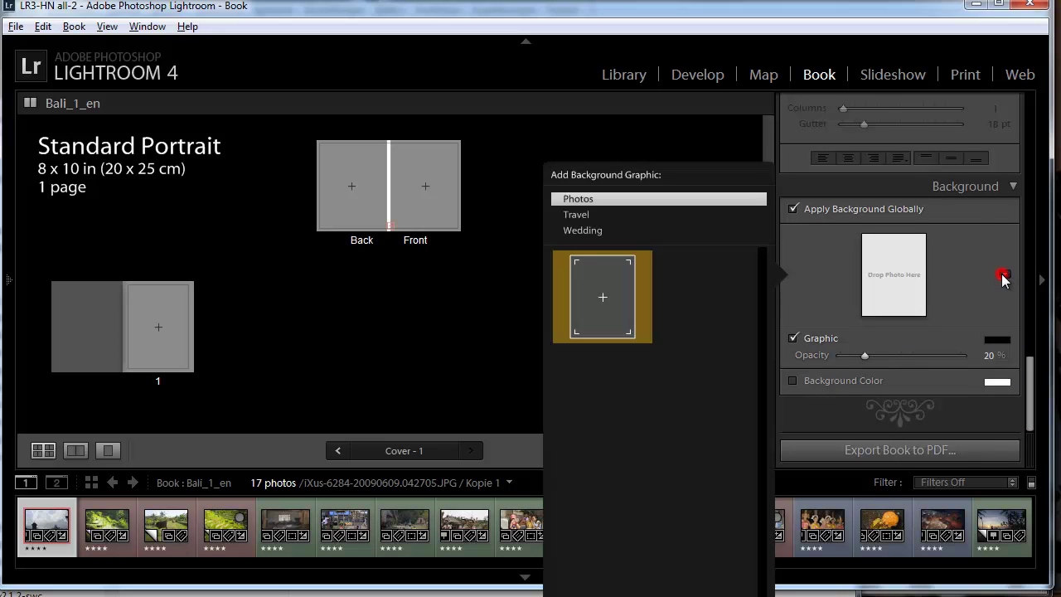
{"action": "left_click", "coordinate": [595, 215]}
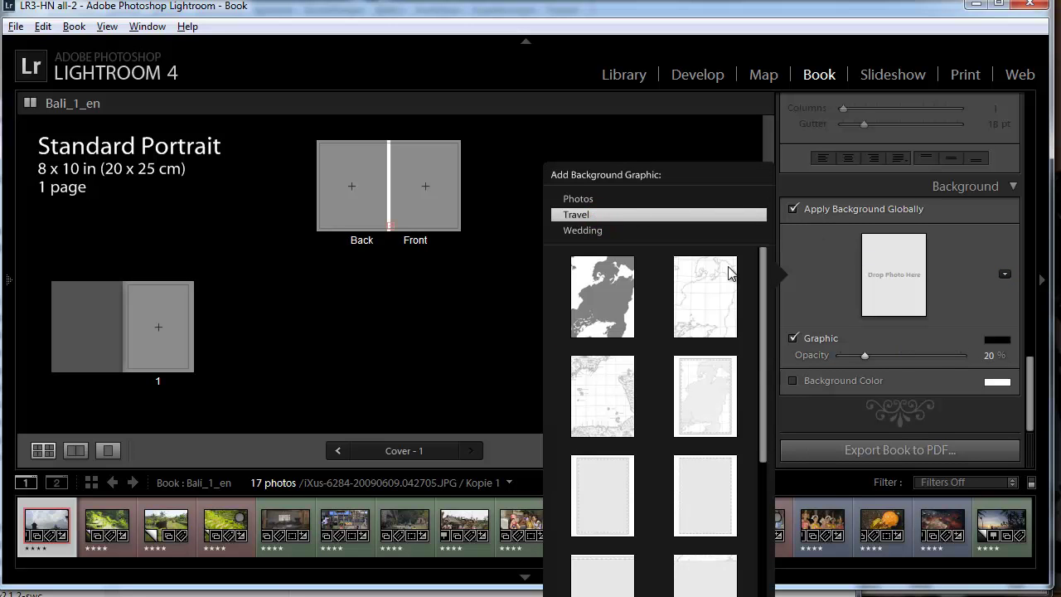
{"action": "left_click", "coordinate": [965, 266]}
{"action": "left_click", "coordinate": [846, 380]}
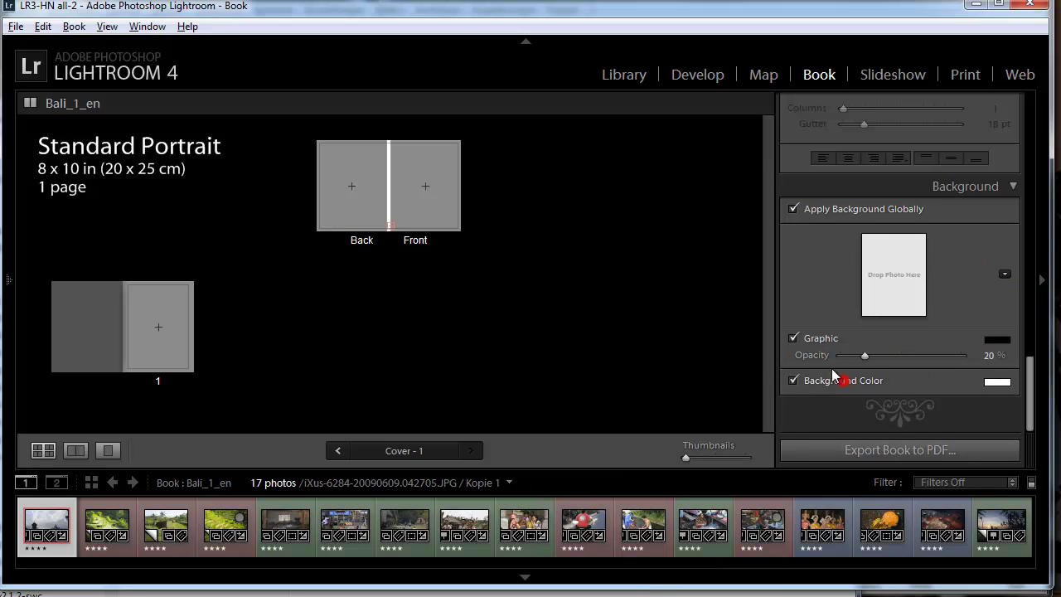
{"action": "left_click", "coordinate": [807, 337]}
{"action": "left_click", "coordinate": [999, 383]}
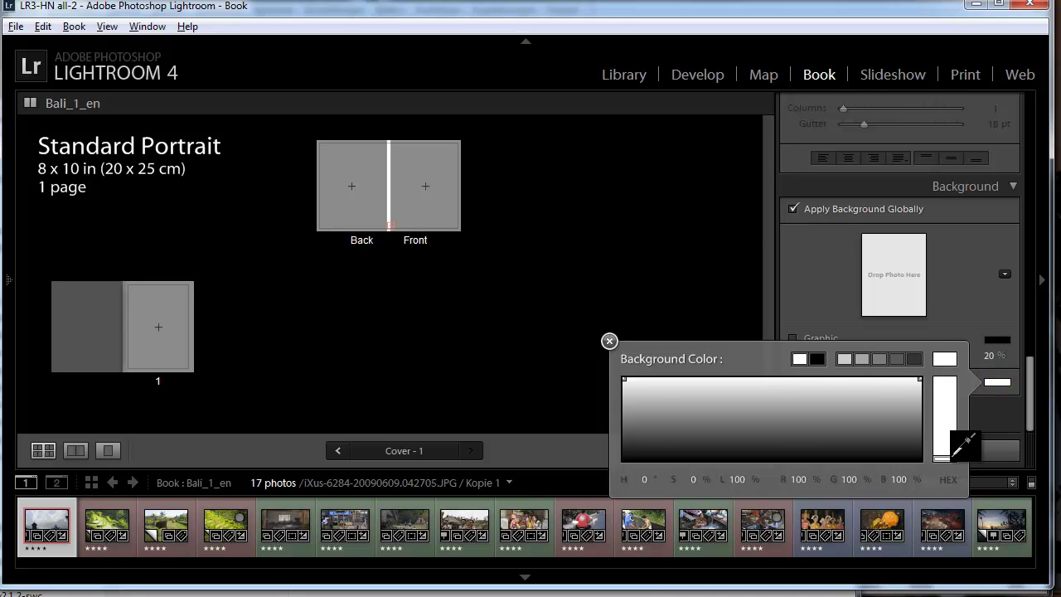
{"action": "left_click_drag", "start_coordinate": [953, 455], "coordinate": [950, 379]}
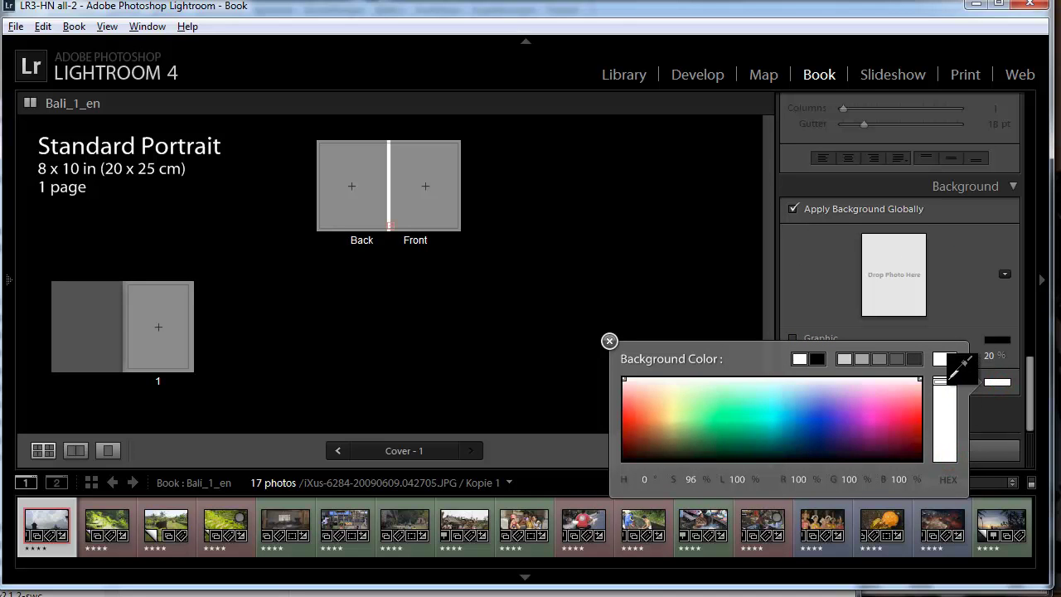
{"action": "left_click", "coordinate": [796, 454]}
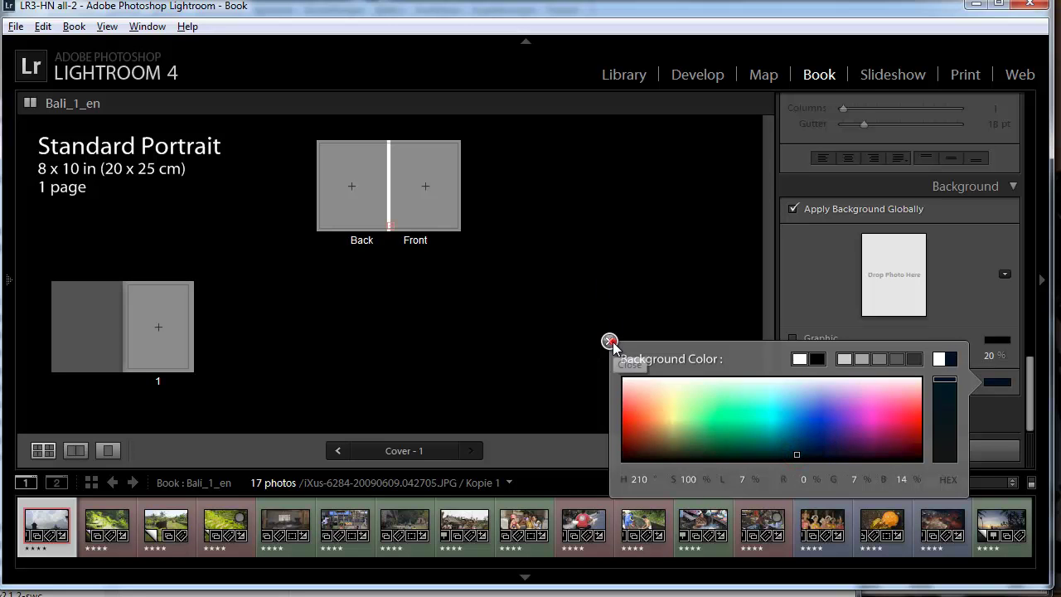
{"action": "left_click", "coordinate": [610, 341]}
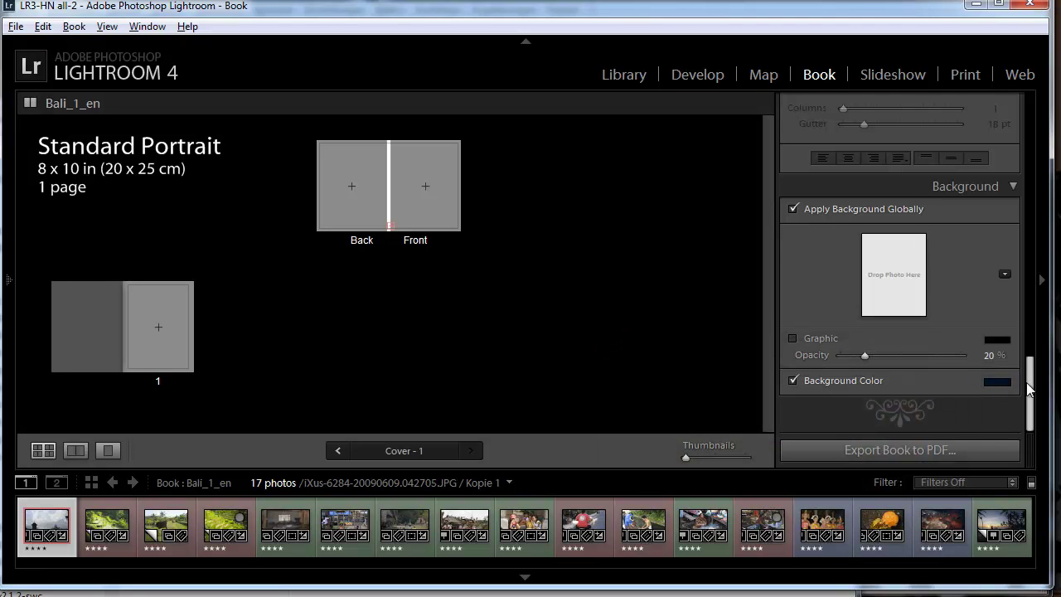
{"action": "left_click_drag", "start_coordinate": [1028, 382], "coordinate": [1028, 170]}
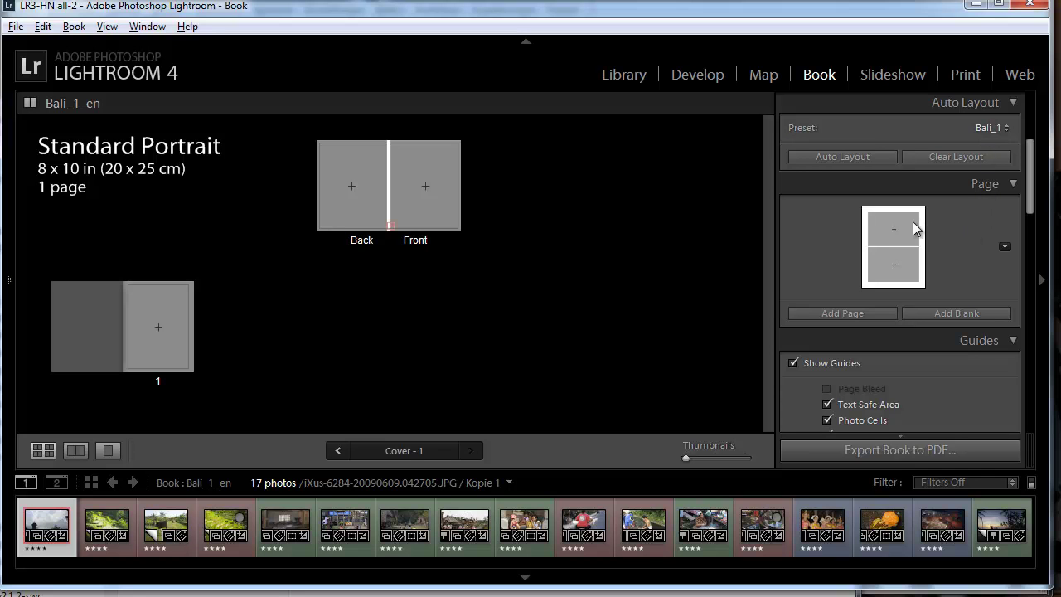
- Auto-layout all photos into a nine-page book and scroll down to pages 8 and 9
{"action": "left_click", "coordinate": [858, 156]}
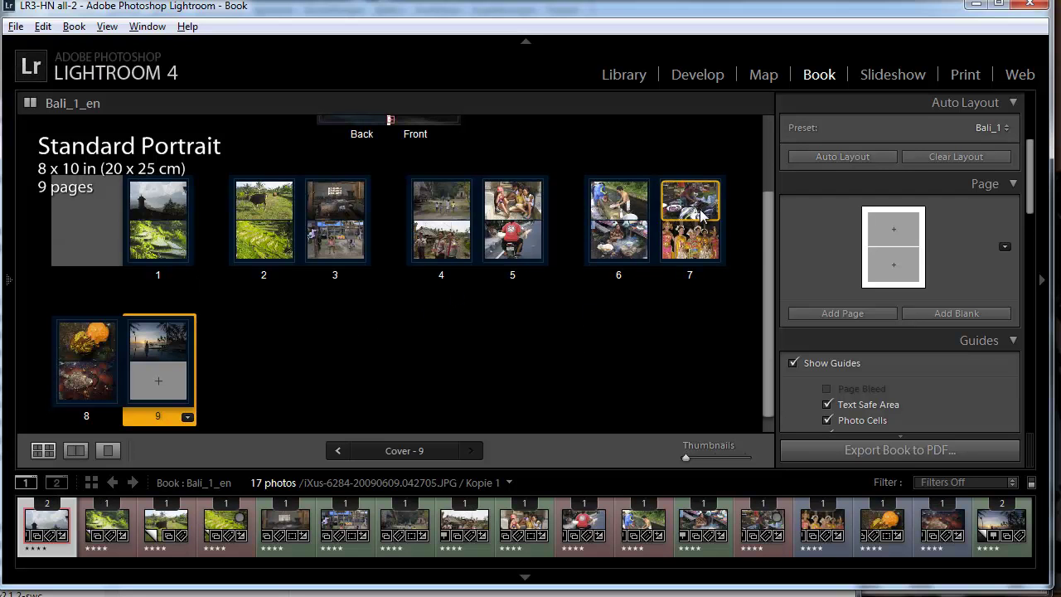
{"action": "left_click_drag", "start_coordinate": [765, 244], "coordinate": [758, 201]}
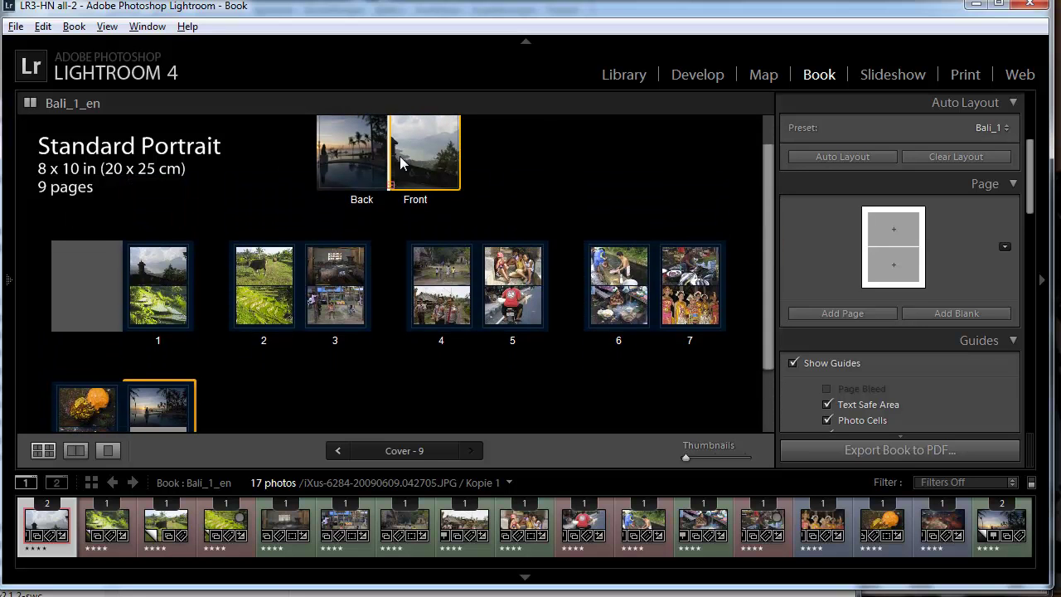
{"action": "scroll", "coordinate": [1039, 198], "scroll_direction": "up", "scroll_amount": 5}
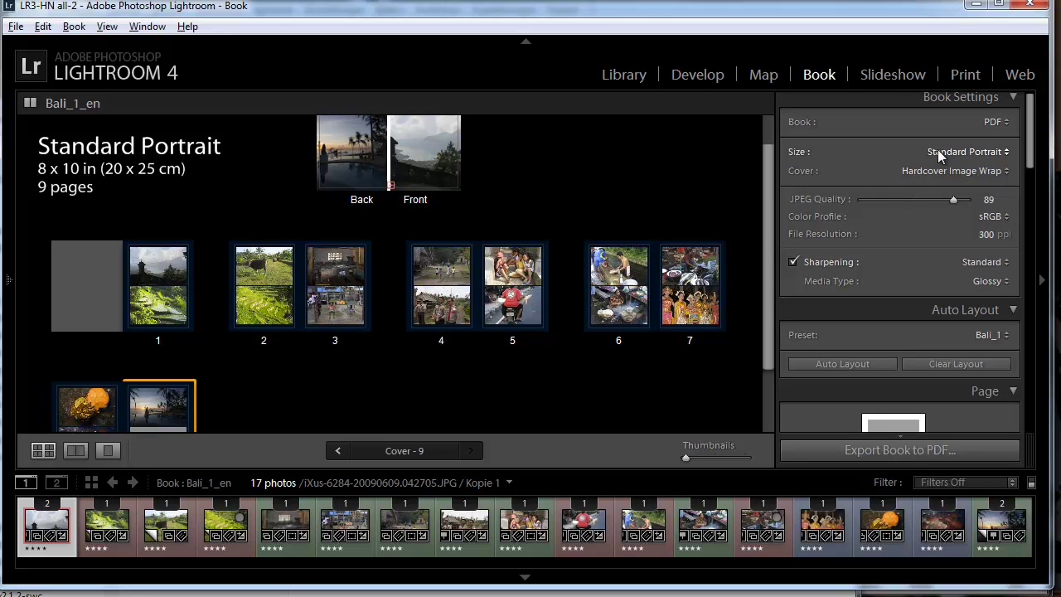
{"action": "left_click", "coordinate": [939, 154]}
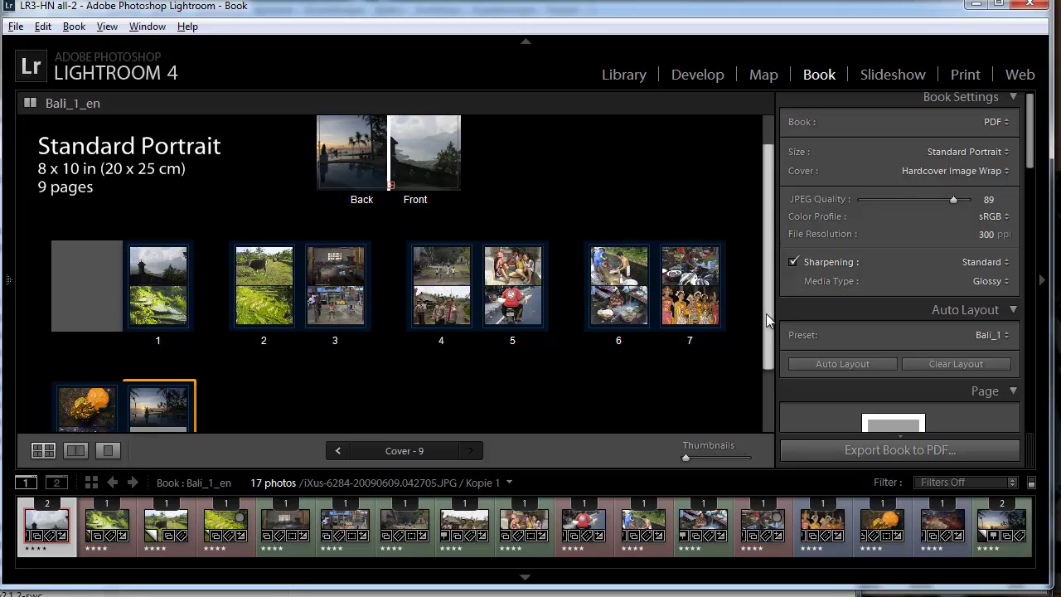
{"action": "left_click_drag", "start_coordinate": [770, 308], "coordinate": [756, 375]}
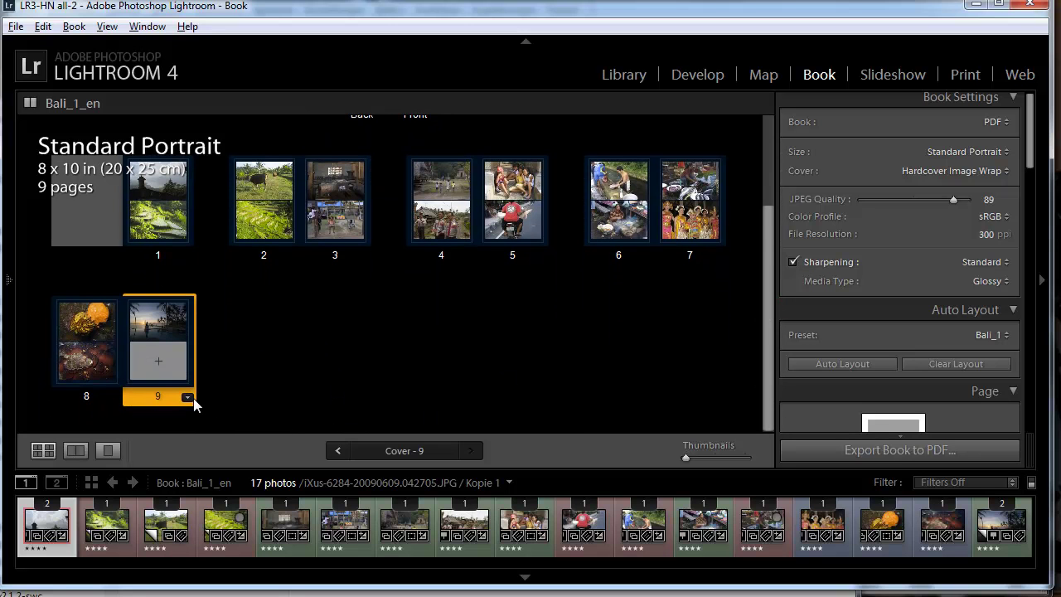
- Give page 9 a one-photo layout with the sunset filling the cell, reframed around the statue
{"action": "left_click", "coordinate": [108, 450]}
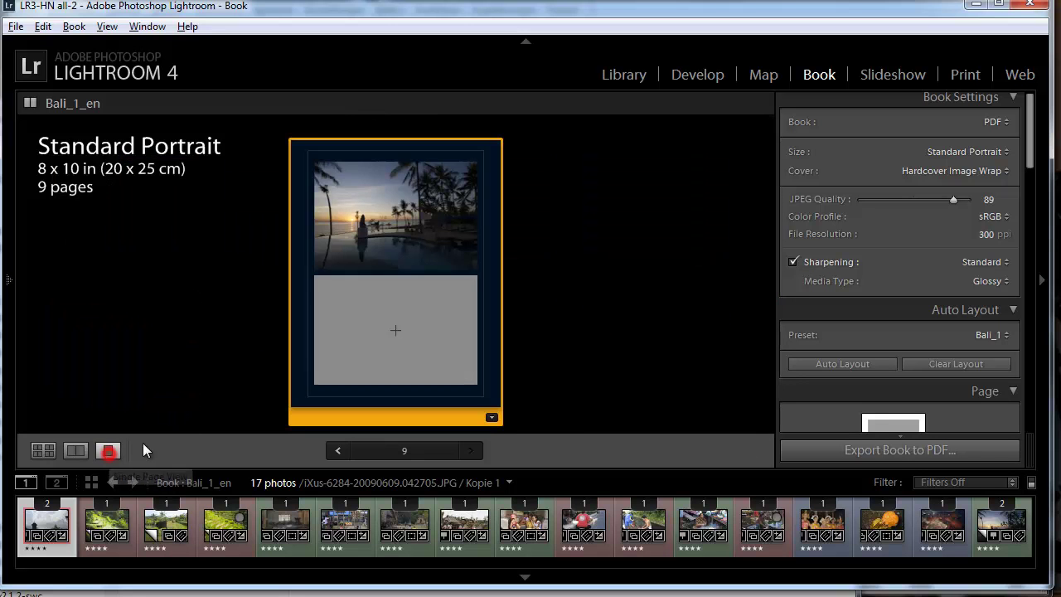
{"action": "left_click", "coordinate": [492, 417]}
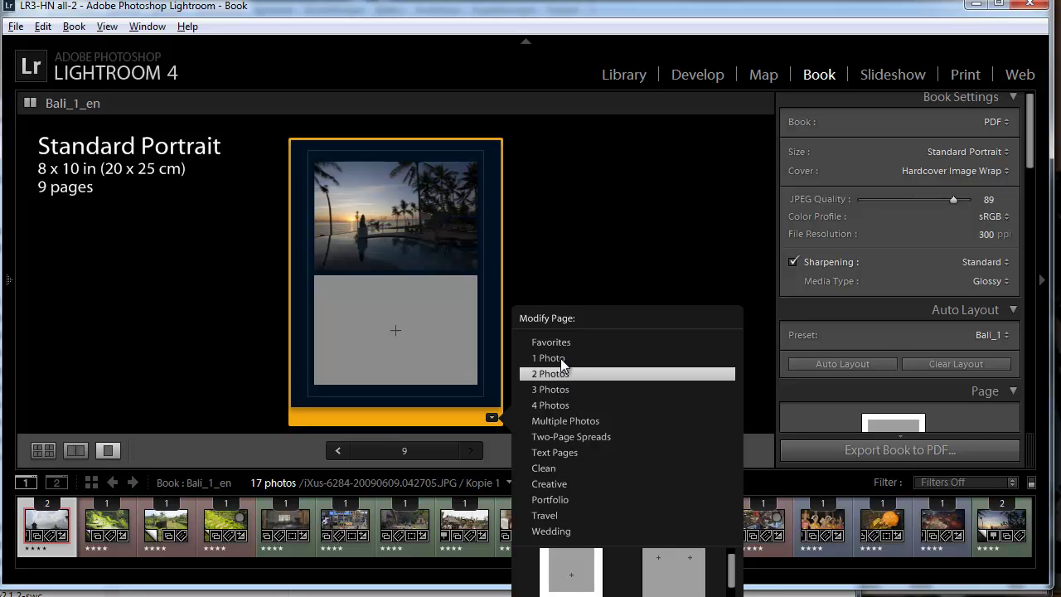
{"action": "mouse_move", "coordinate": [560, 358]}
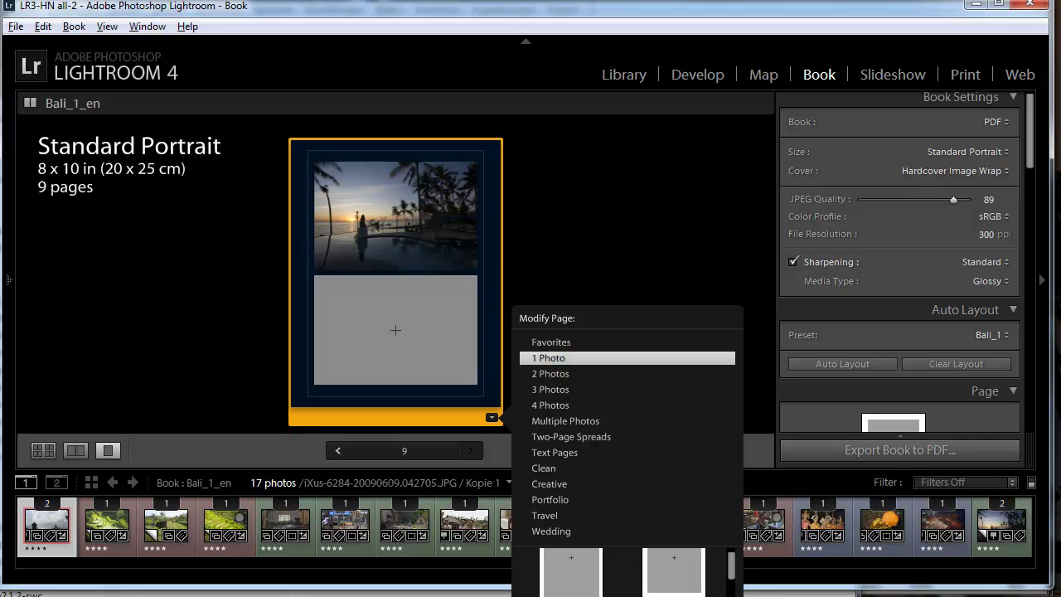
{"action": "left_click", "coordinate": [571, 572]}
{"action": "right_click", "coordinate": [416, 284]}
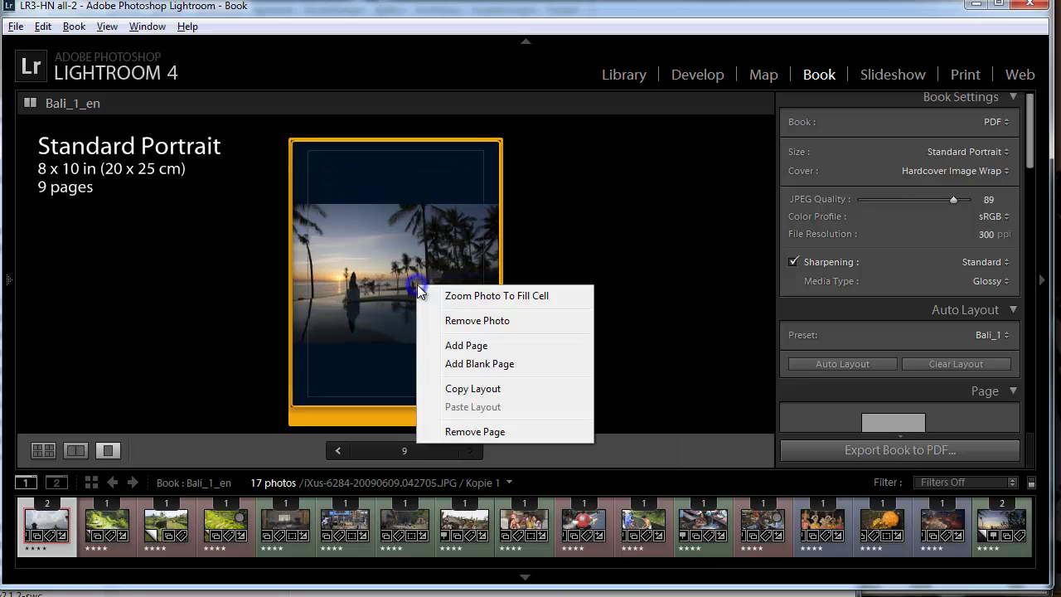
{"action": "left_click", "coordinate": [476, 299]}
{"action": "left_click", "coordinate": [382, 327]}
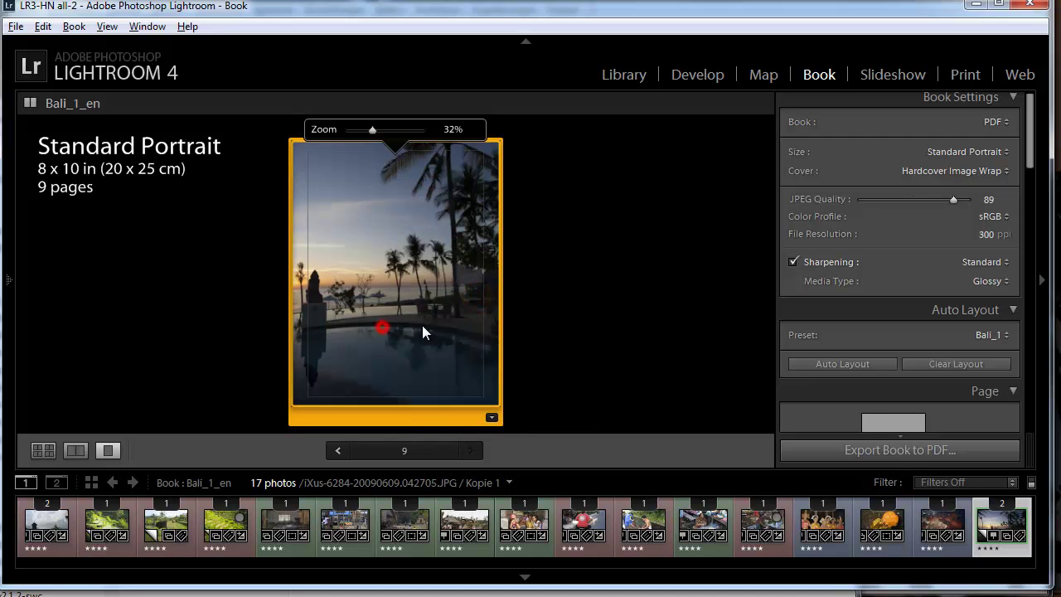
{"action": "left_click_drag", "start_coordinate": [422, 325], "coordinate": [444, 304]}
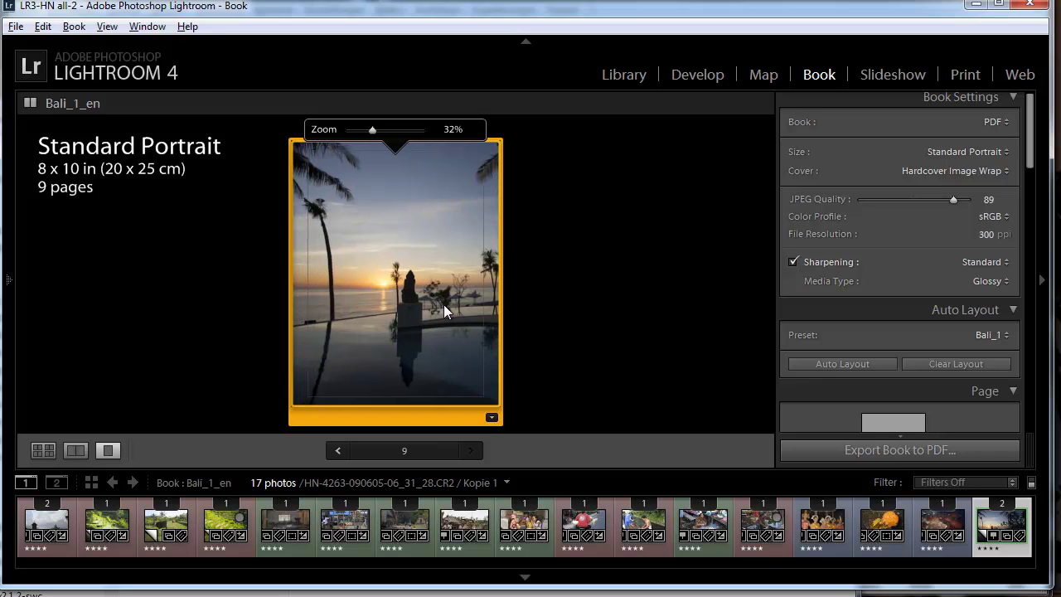
{"action": "left_click", "coordinate": [43, 450]}
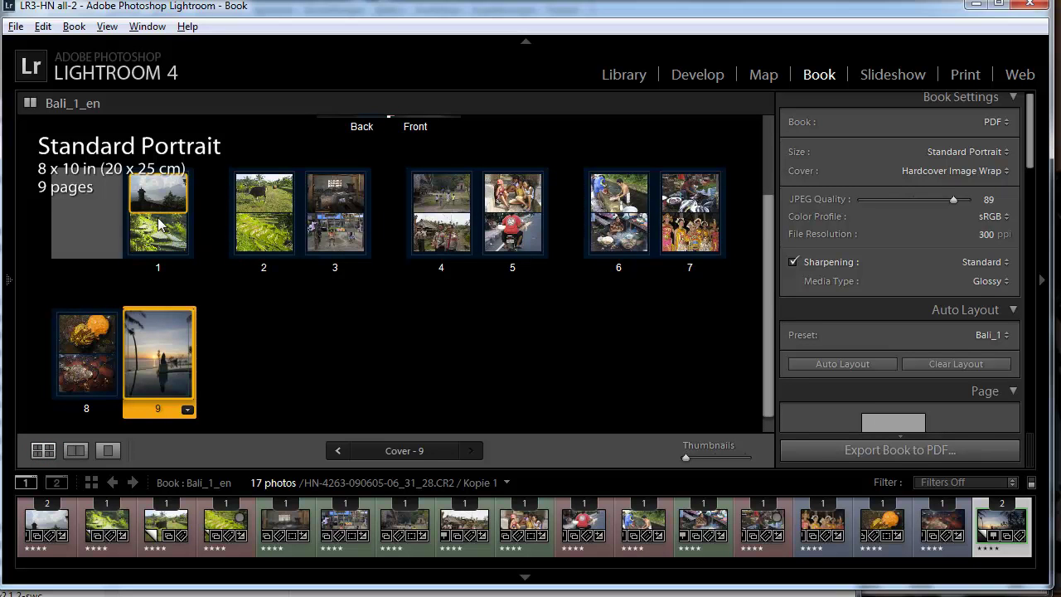
- Add a new page 2 after page 1 with a one-large, two-small three-photo layout
{"action": "right_click", "coordinate": [232, 229]}
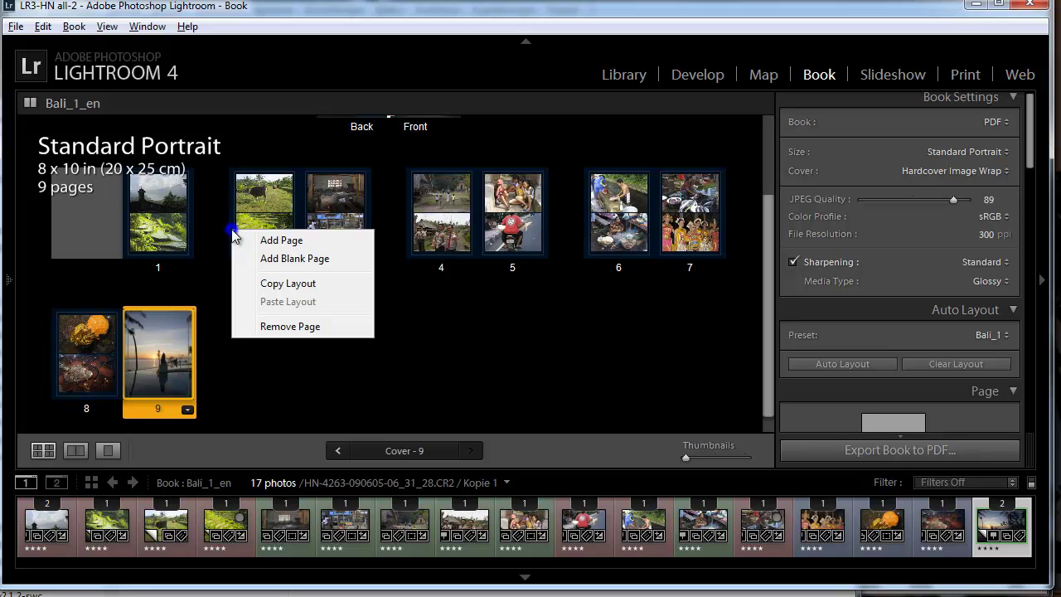
{"action": "left_click", "coordinate": [284, 240]}
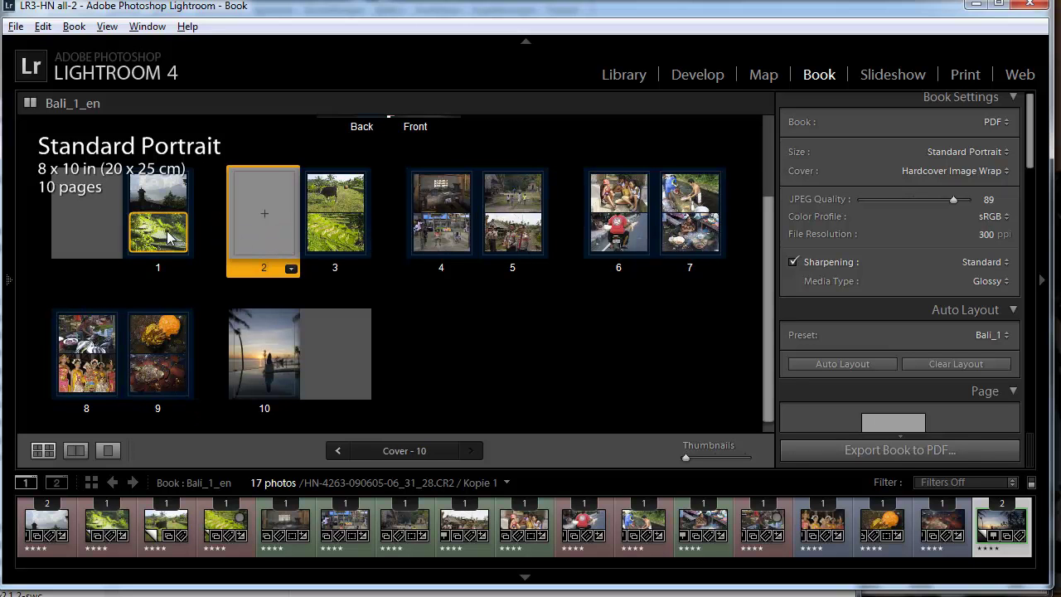
{"action": "right_click", "coordinate": [255, 234]}
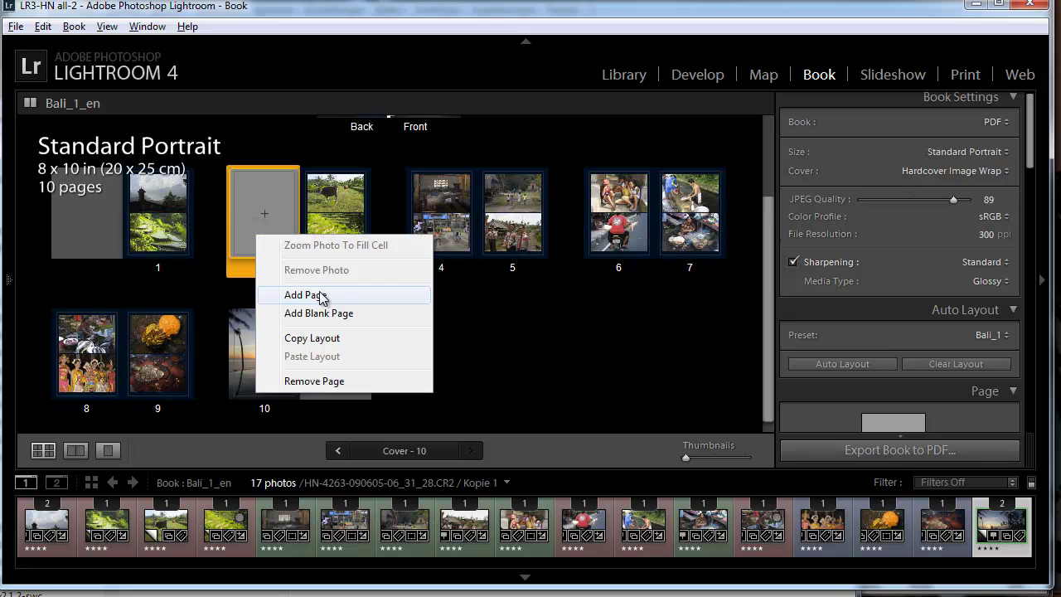
{"action": "left_click", "coordinate": [242, 217]}
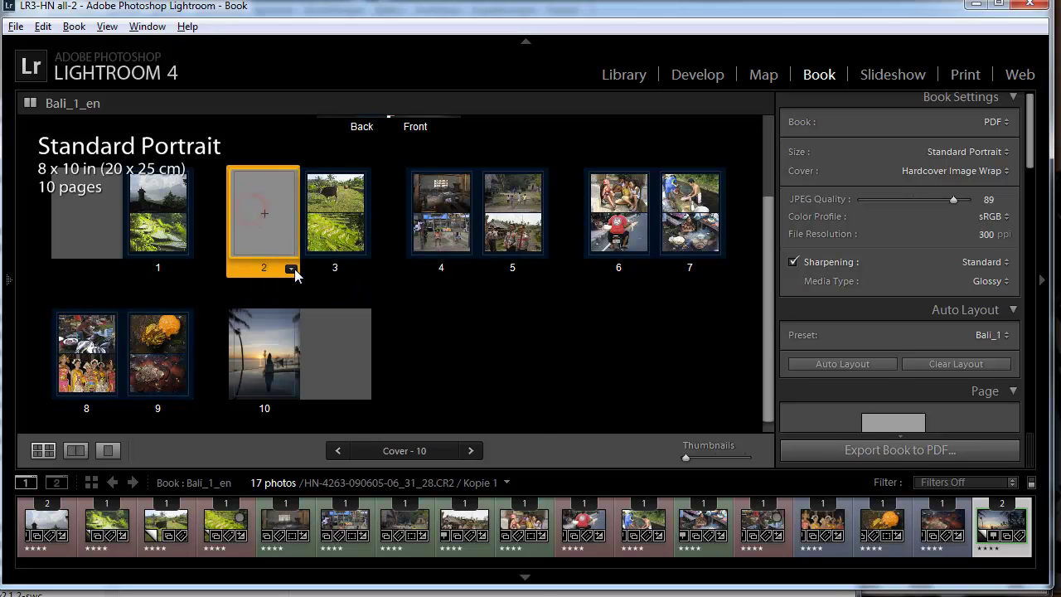
{"action": "left_click", "coordinate": [293, 267]}
{"action": "left_click", "coordinate": [340, 241]}
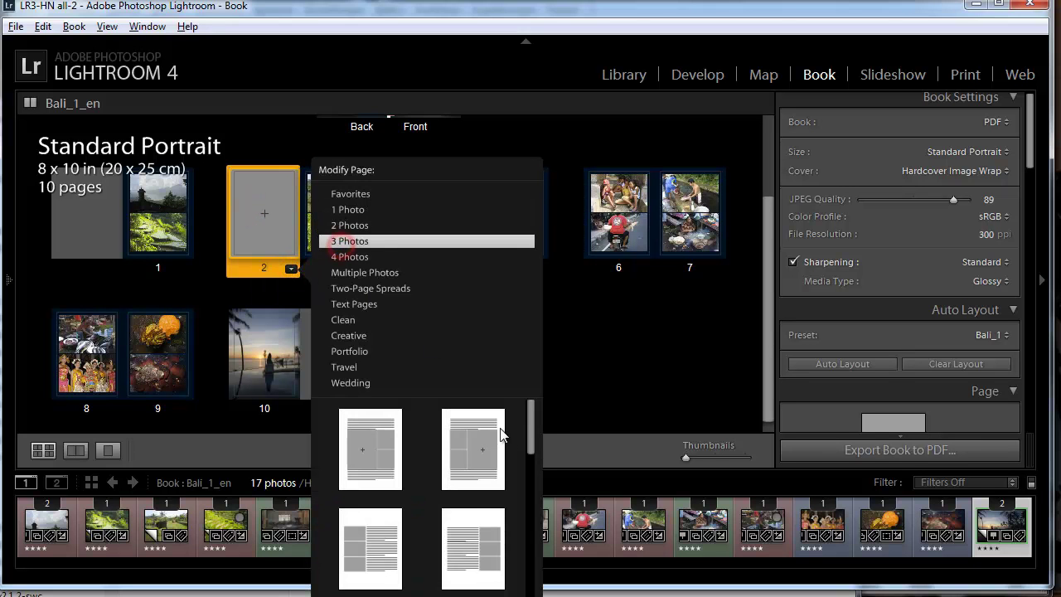
{"action": "left_click_drag", "start_coordinate": [530, 431], "coordinate": [527, 504]}
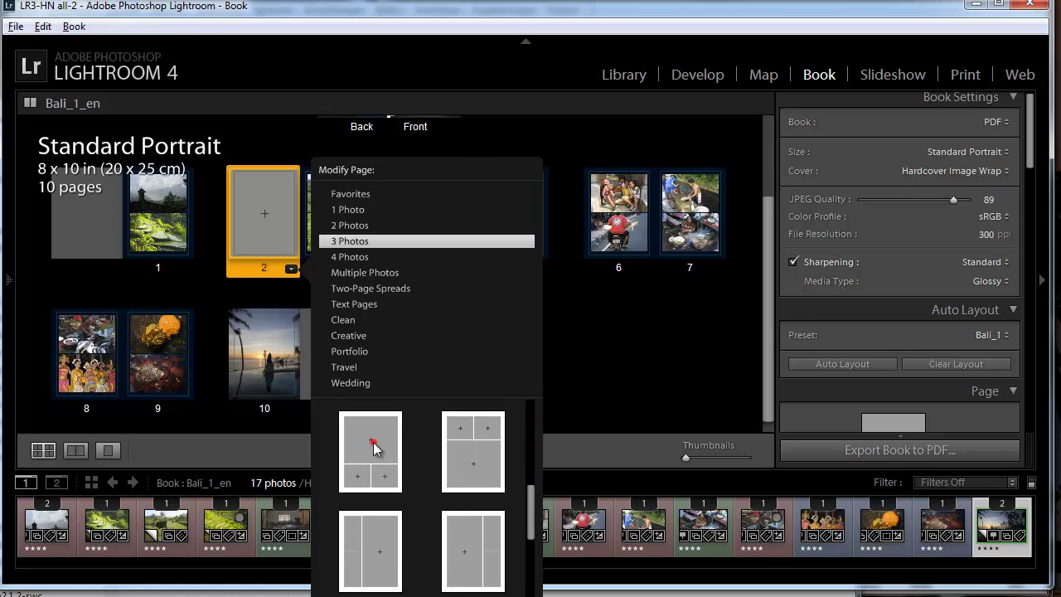
{"action": "left_click", "coordinate": [370, 440]}
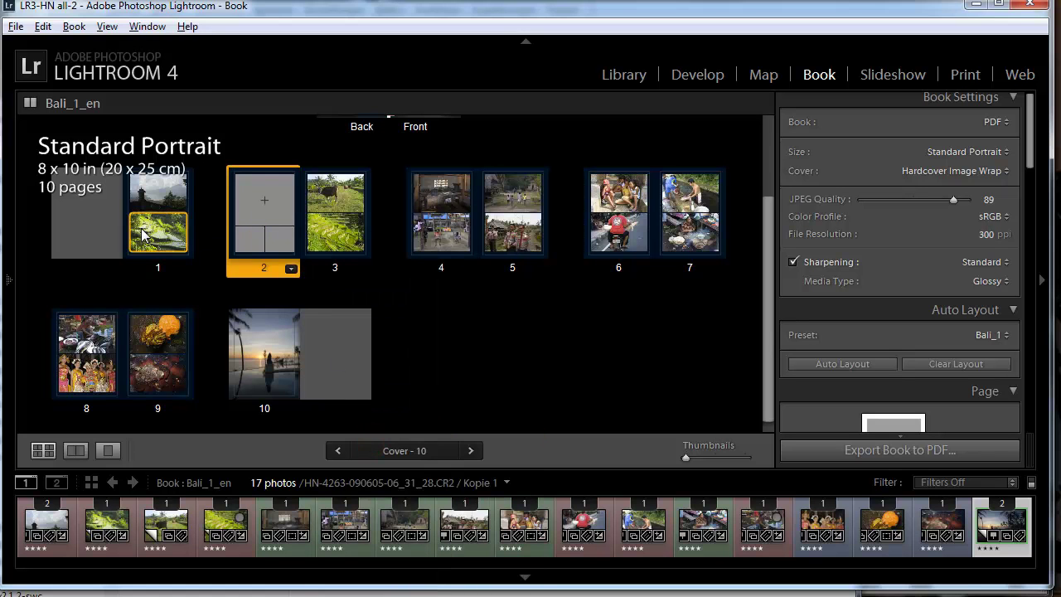
- Fill page 2 with page 1's lower photo, the rice-field photo and the cow photo
{"action": "left_click_drag", "start_coordinate": [143, 234], "coordinate": [250, 238]}
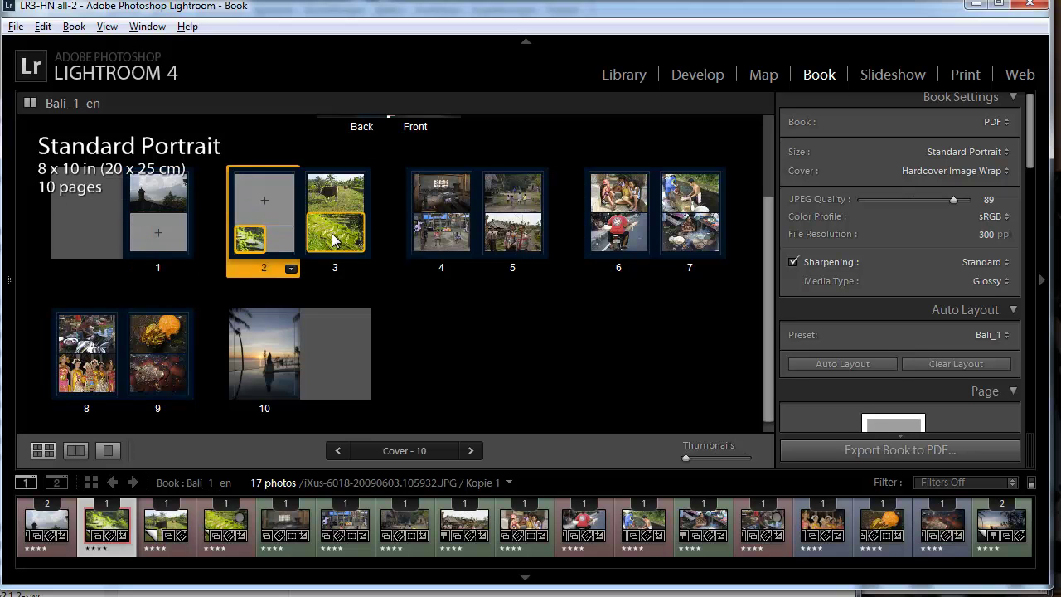
{"action": "left_click_drag", "start_coordinate": [332, 233], "coordinate": [280, 241]}
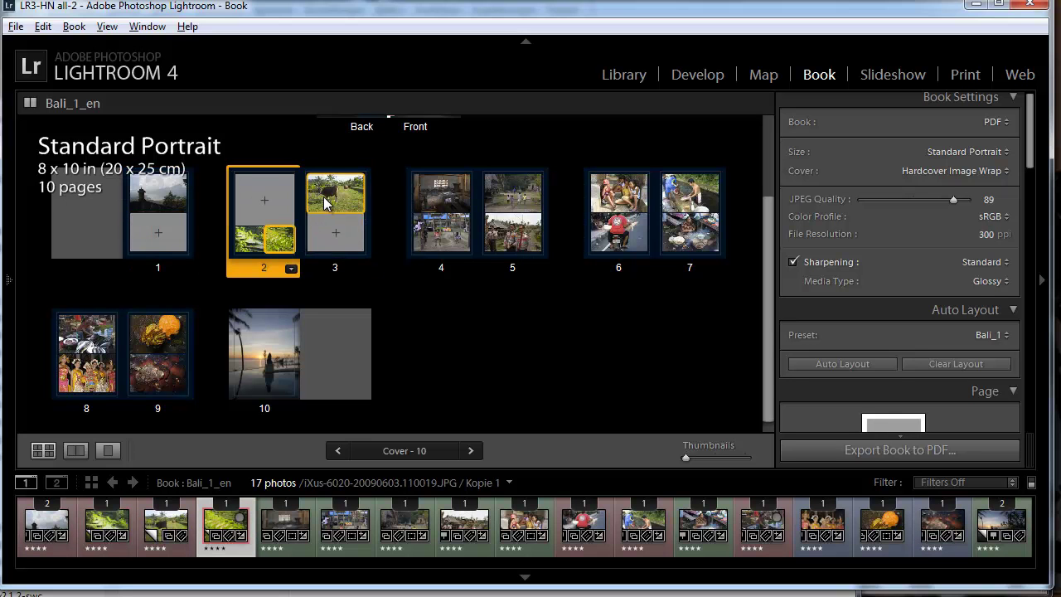
{"action": "left_click_drag", "start_coordinate": [324, 204], "coordinate": [264, 199]}
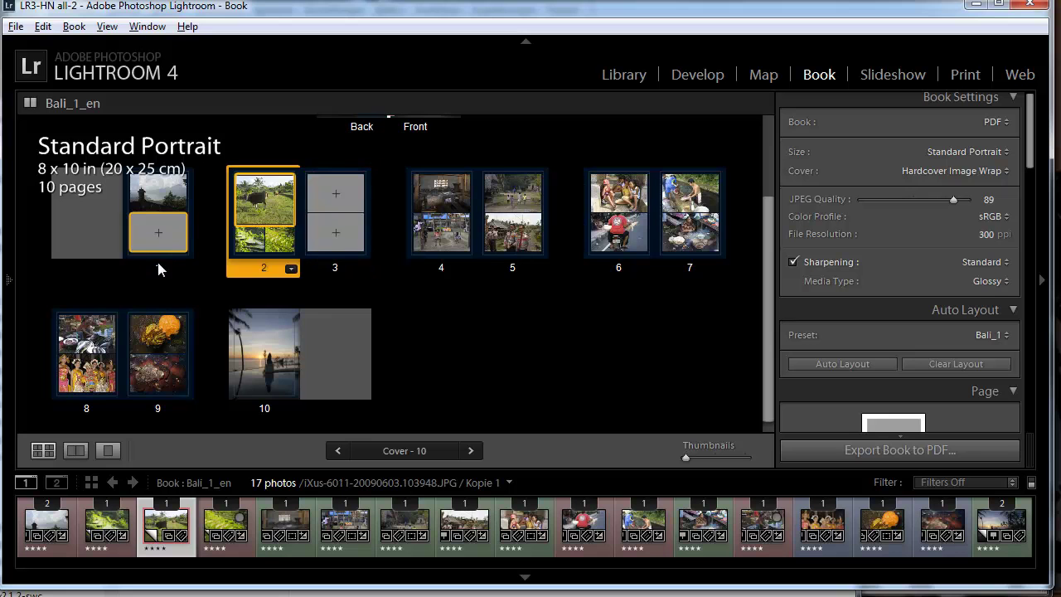
- Give page 1 a one-photo layout with the lake photo filling the cell and the tower in frame
{"action": "left_click", "coordinate": [184, 243]}
{"action": "left_click", "coordinate": [114, 449]}
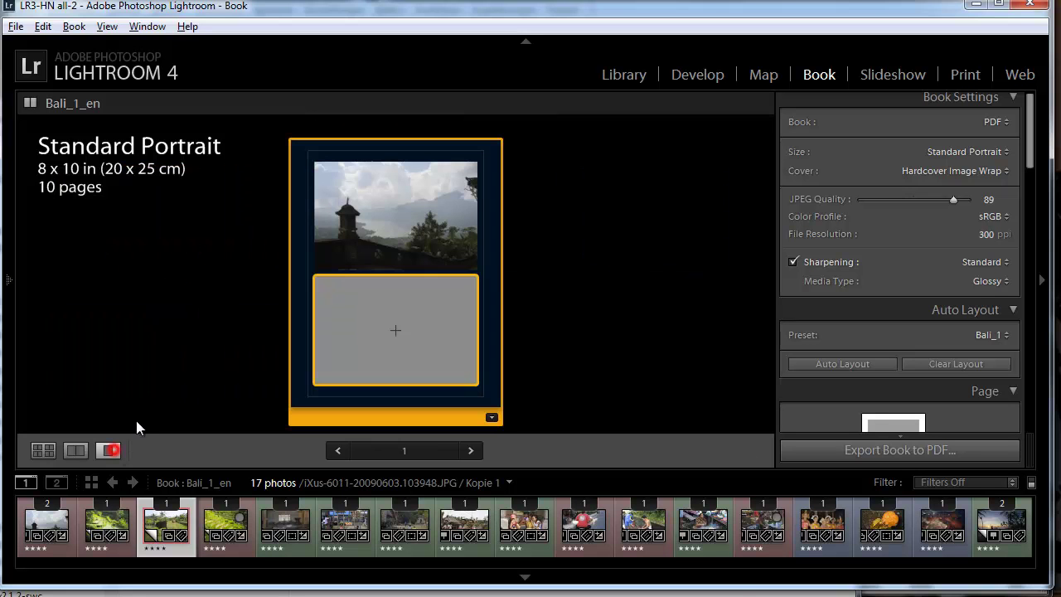
{"action": "left_click", "coordinate": [491, 418]}
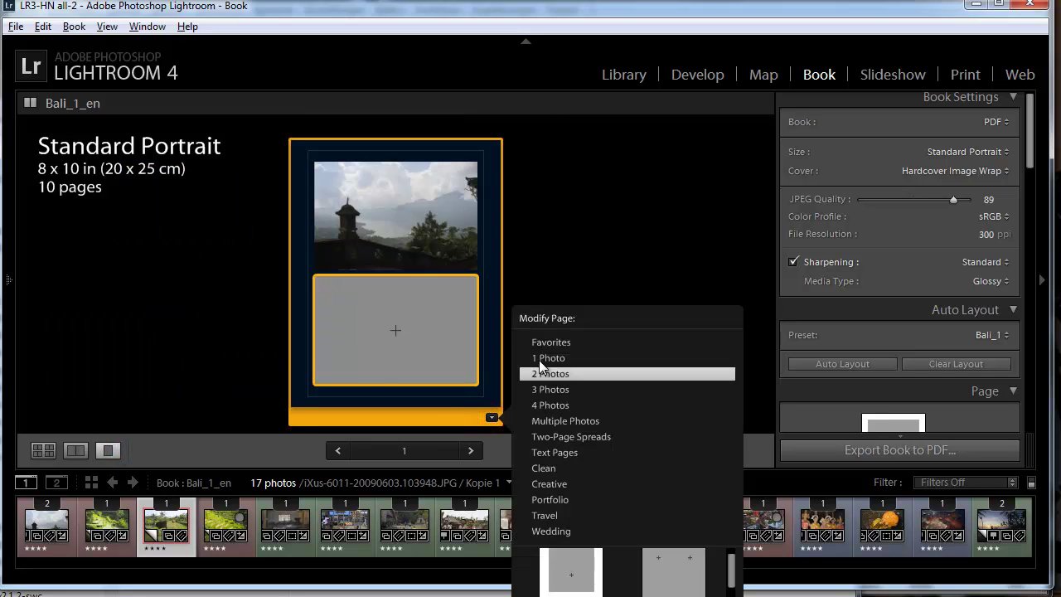
{"action": "left_click", "coordinate": [547, 358]}
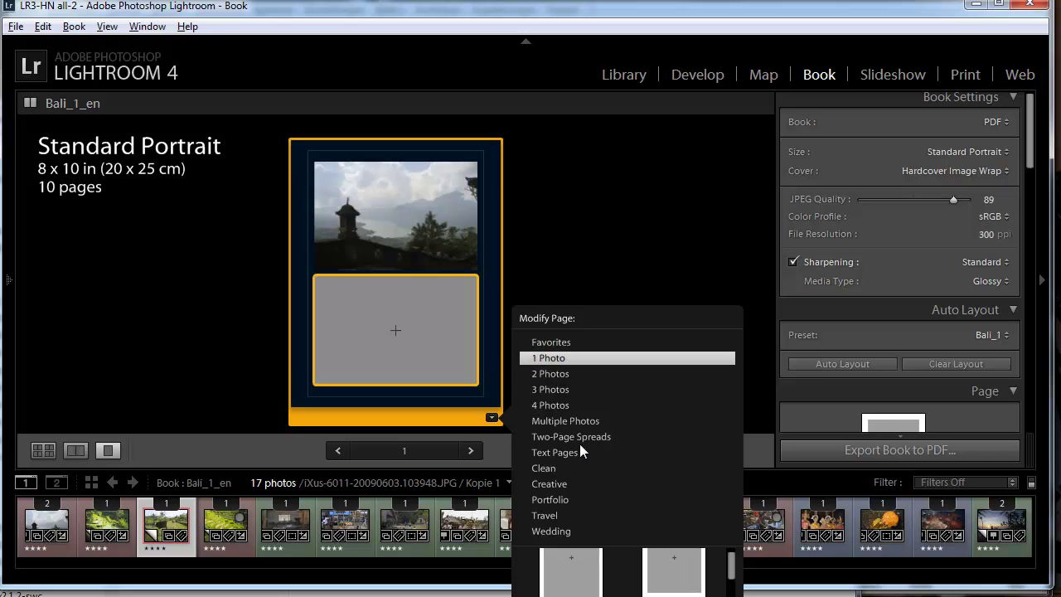
{"action": "left_click", "coordinate": [576, 572]}
{"action": "right_click", "coordinate": [407, 300]}
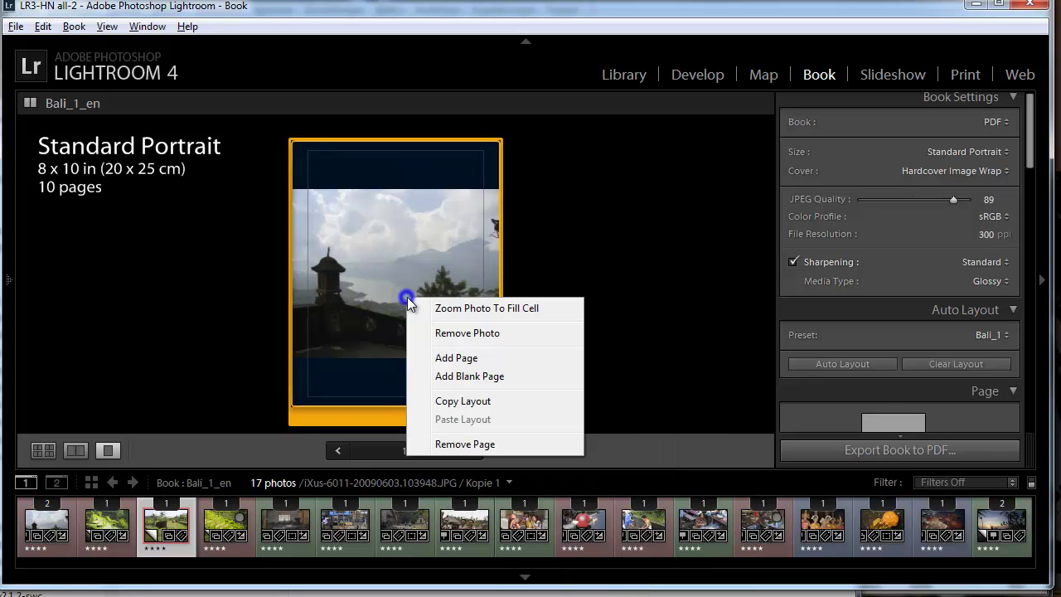
{"action": "left_click", "coordinate": [453, 307]}
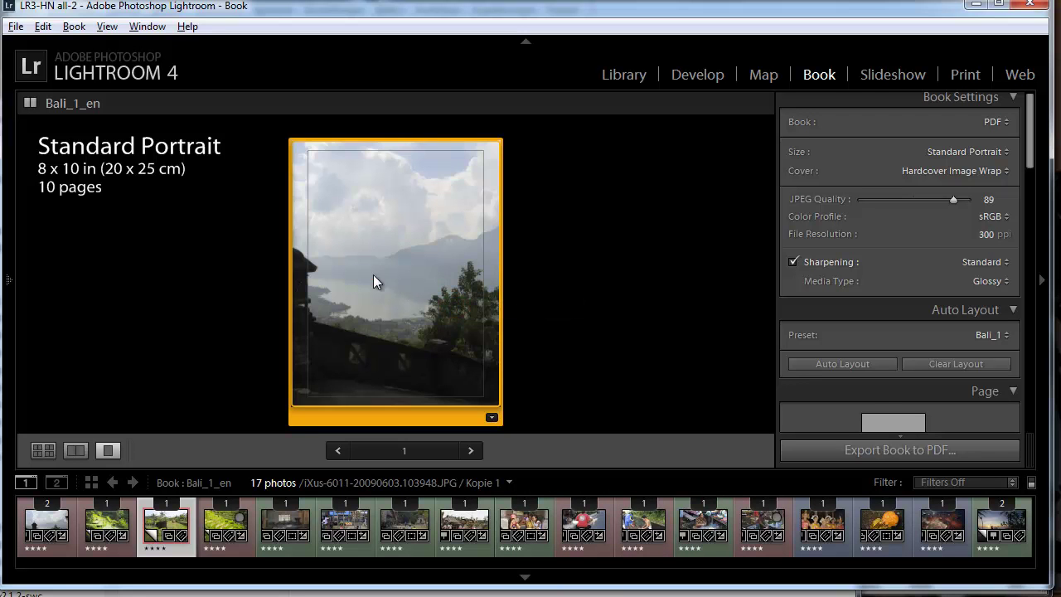
{"action": "left_click_drag", "start_coordinate": [373, 274], "coordinate": [397, 273]}
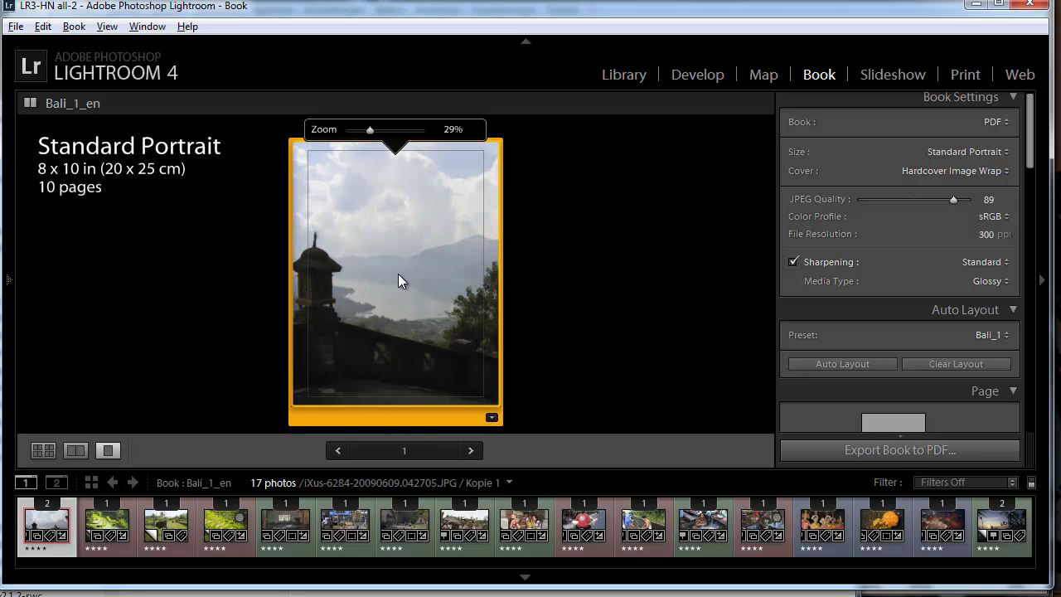
{"action": "left_click", "coordinate": [571, 285]}
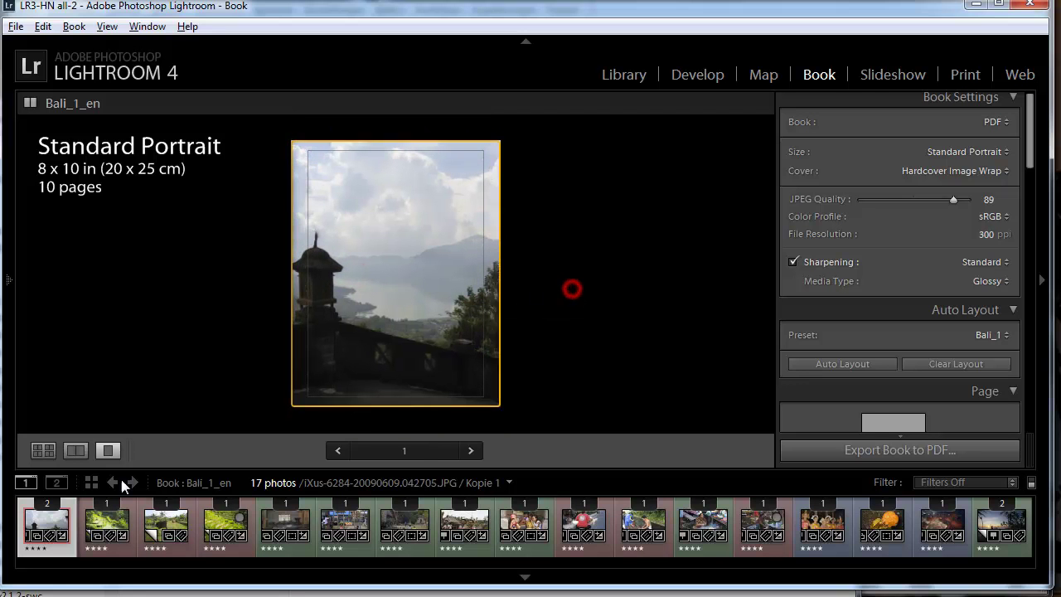
- Back in the multi-page view, give page 3 a four-photo grid layout
{"action": "left_click", "coordinate": [42, 449]}
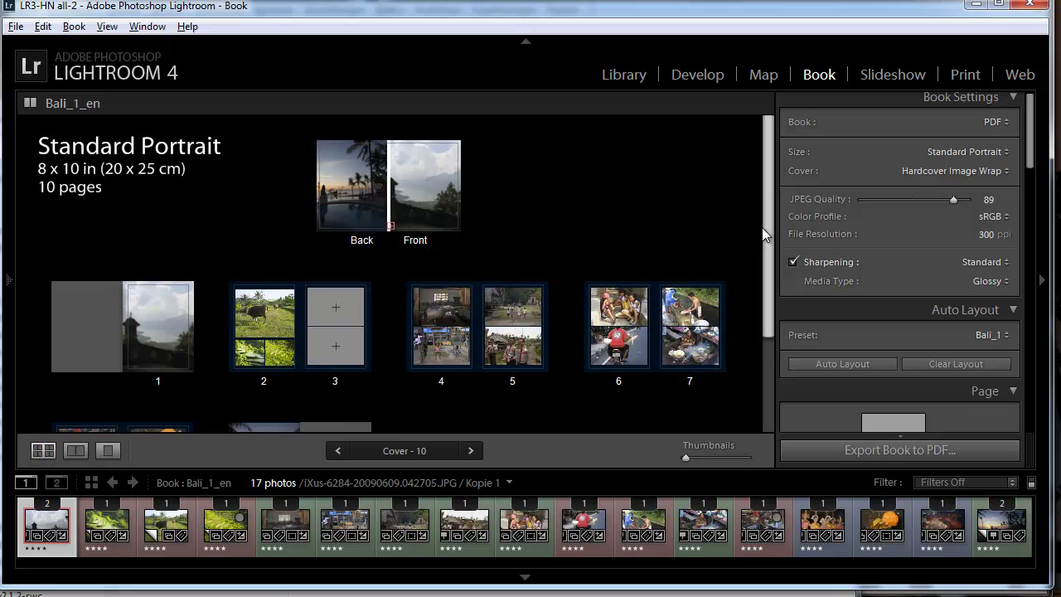
{"action": "left_click_drag", "start_coordinate": [765, 223], "coordinate": [749, 313]}
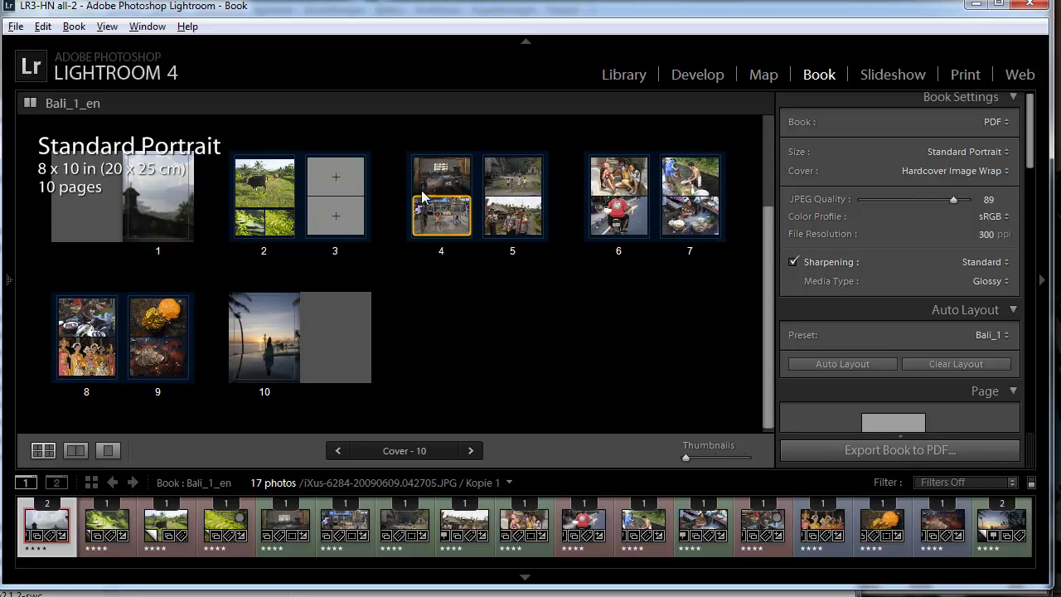
{"action": "left_click", "coordinate": [349, 236]}
{"action": "left_click", "coordinate": [365, 253]}
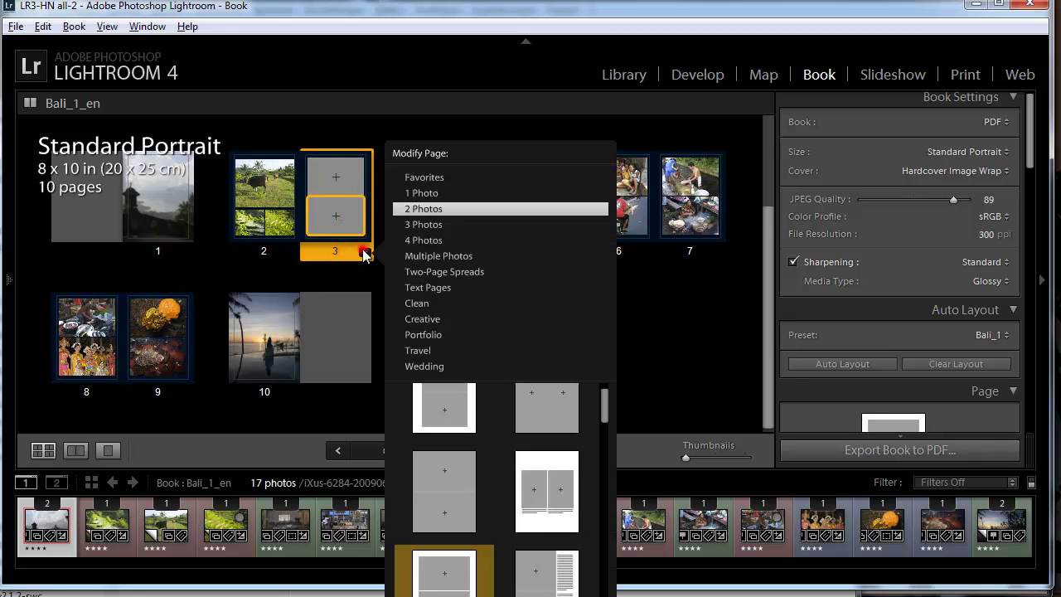
{"action": "left_click", "coordinate": [423, 243]}
{"action": "scroll", "coordinate": [601, 406], "scroll_direction": "up", "scroll_amount": 1}
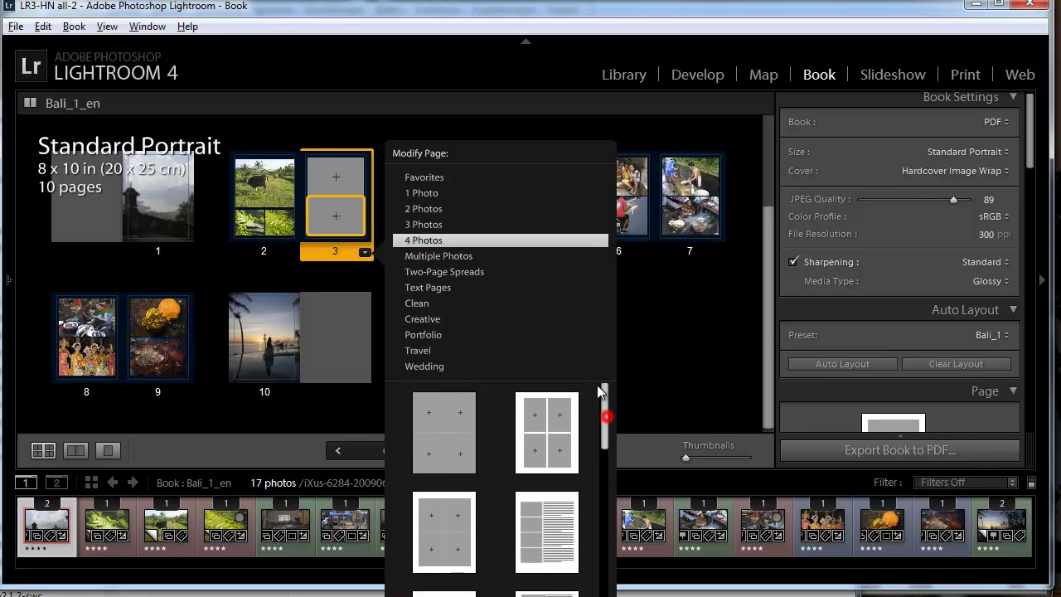
{"action": "scroll", "coordinate": [596, 422], "scroll_direction": "down", "scroll_amount": 1}
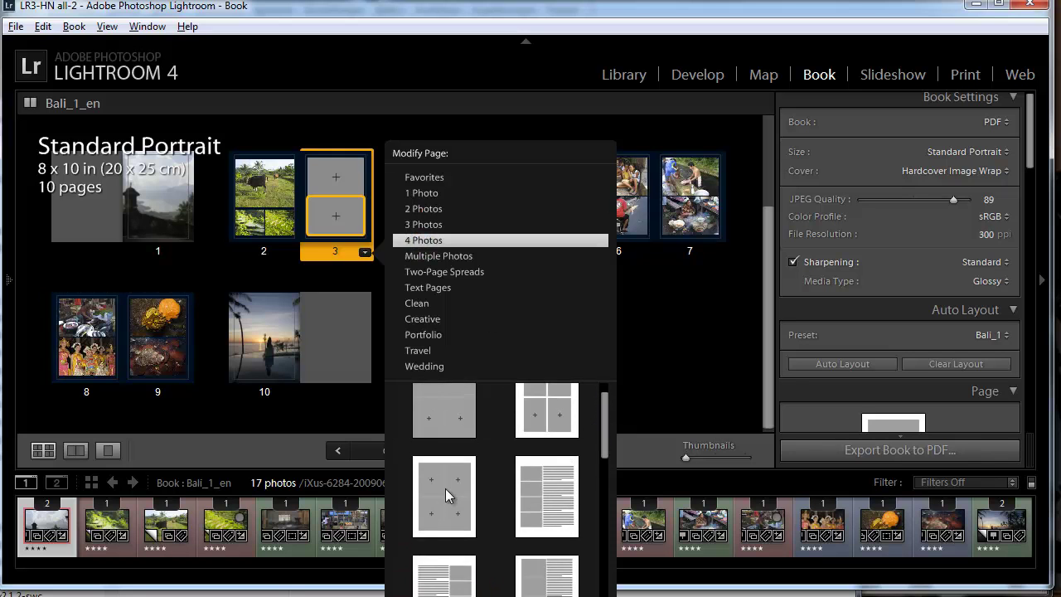
{"action": "left_click", "coordinate": [446, 494]}
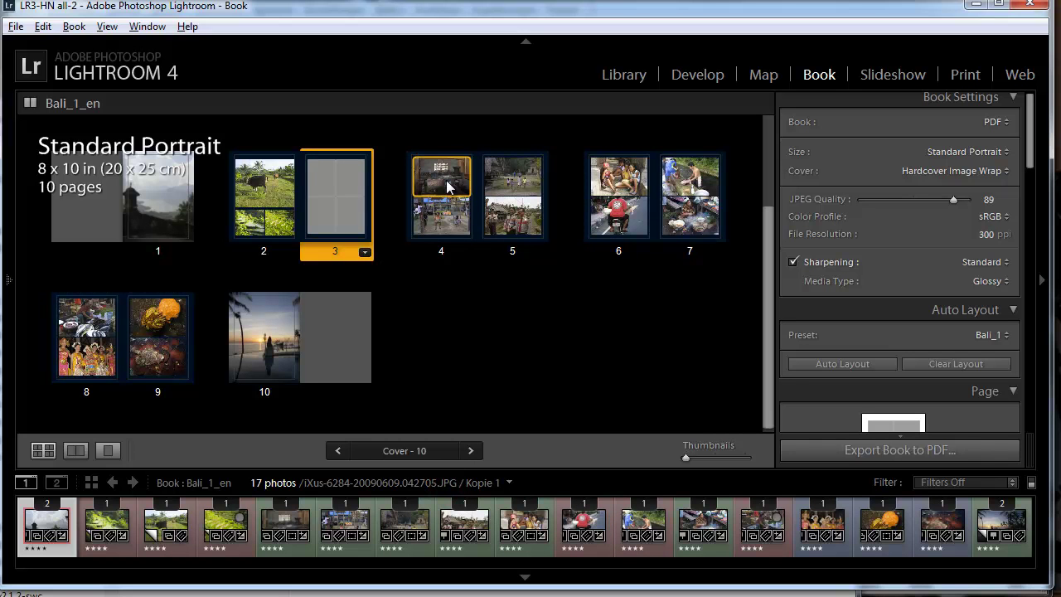
- Move the top and bottom photos from pages 4 and 5 into page 3's four cells
{"action": "left_click_drag", "start_coordinate": [448, 187], "coordinate": [321, 175]}
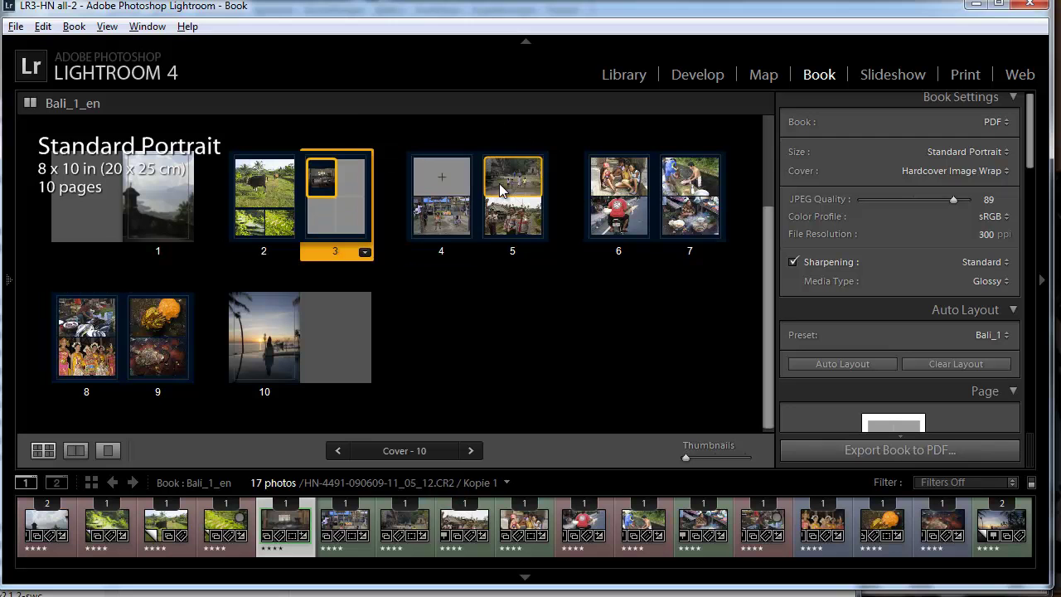
{"action": "left_click_drag", "start_coordinate": [500, 190], "coordinate": [350, 177]}
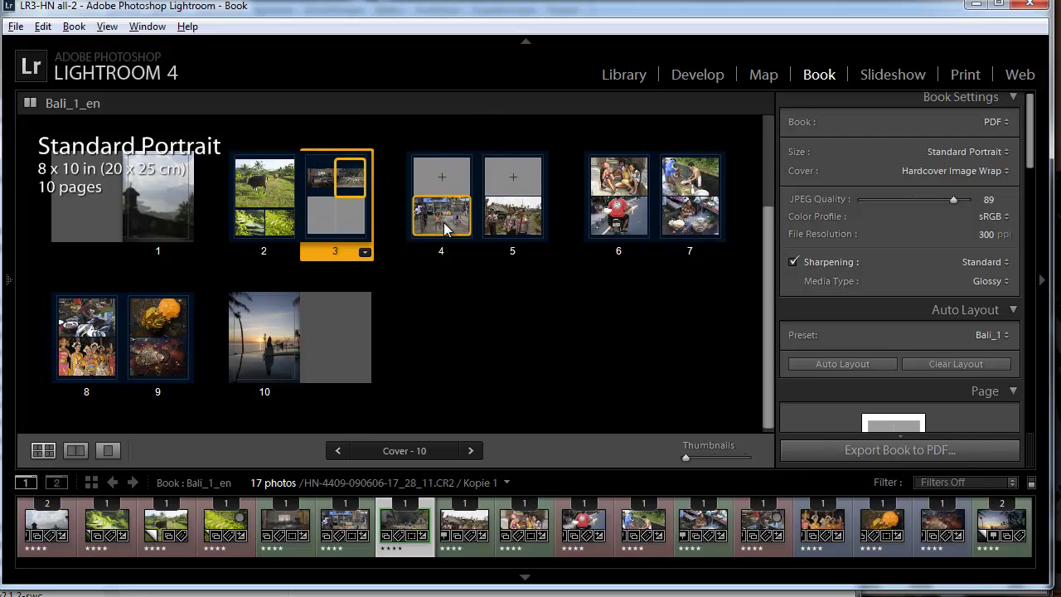
{"action": "left_click_drag", "start_coordinate": [446, 228], "coordinate": [323, 215]}
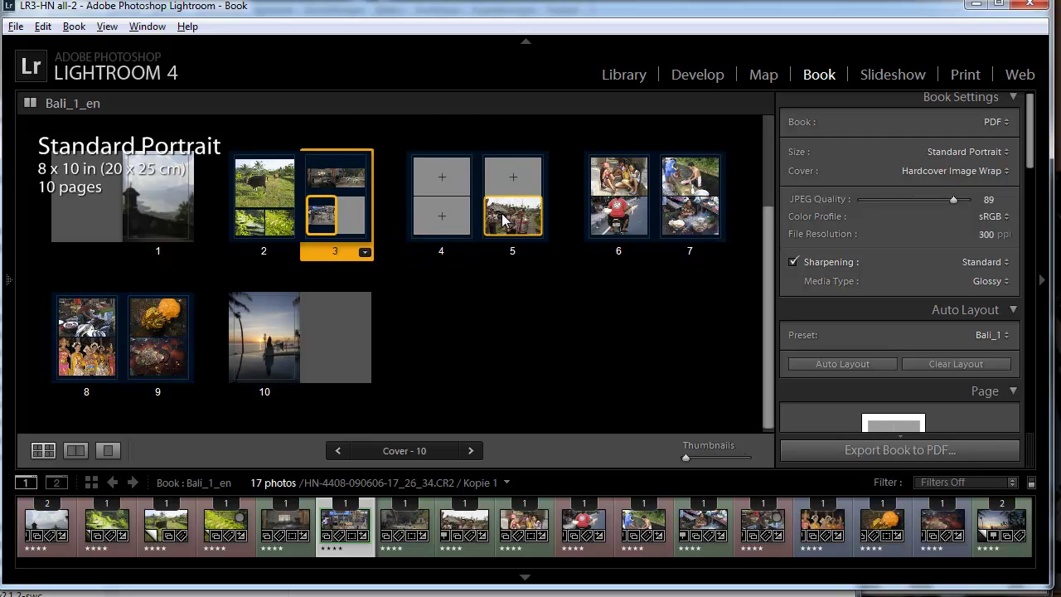
{"action": "left_click_drag", "start_coordinate": [503, 220], "coordinate": [350, 216]}
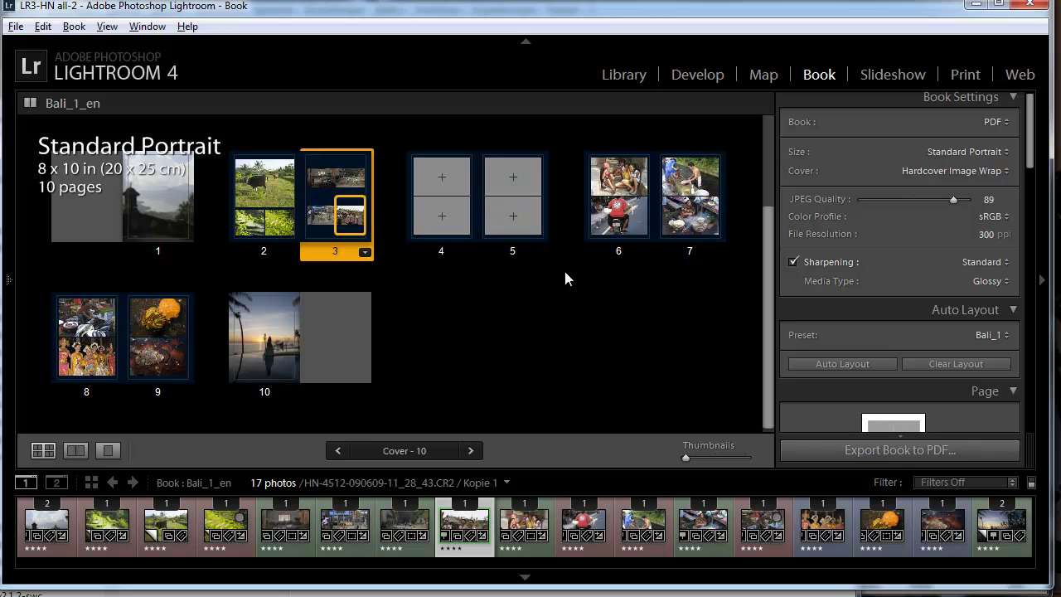
- Move page 6's top photo of the three children into page 4 and make pages 4–5 a two-page spread
{"action": "left_click_drag", "start_coordinate": [632, 180], "coordinate": [442, 206]}
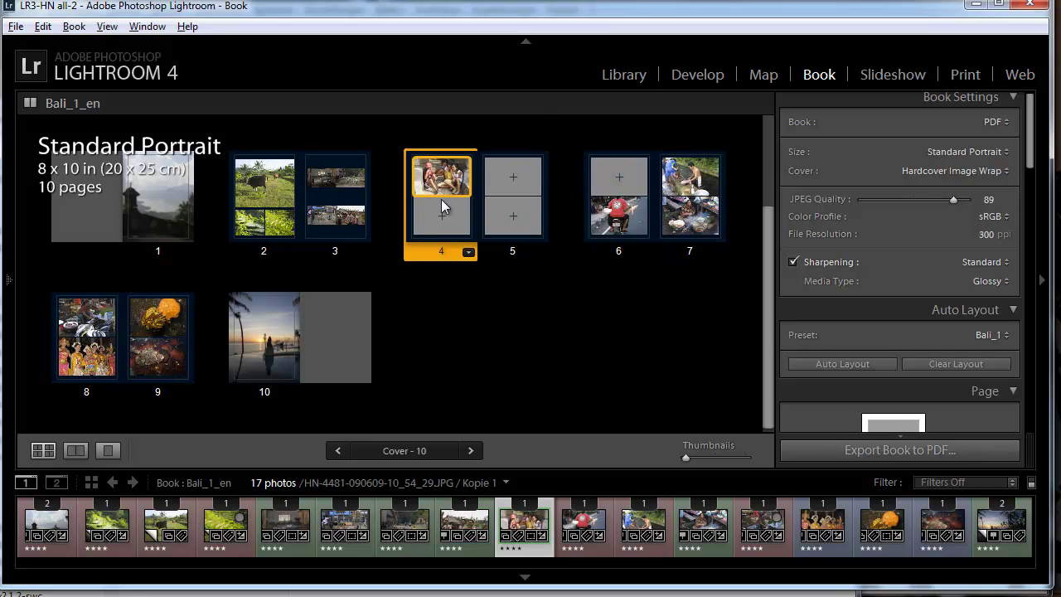
{"action": "left_click", "coordinate": [468, 253]}
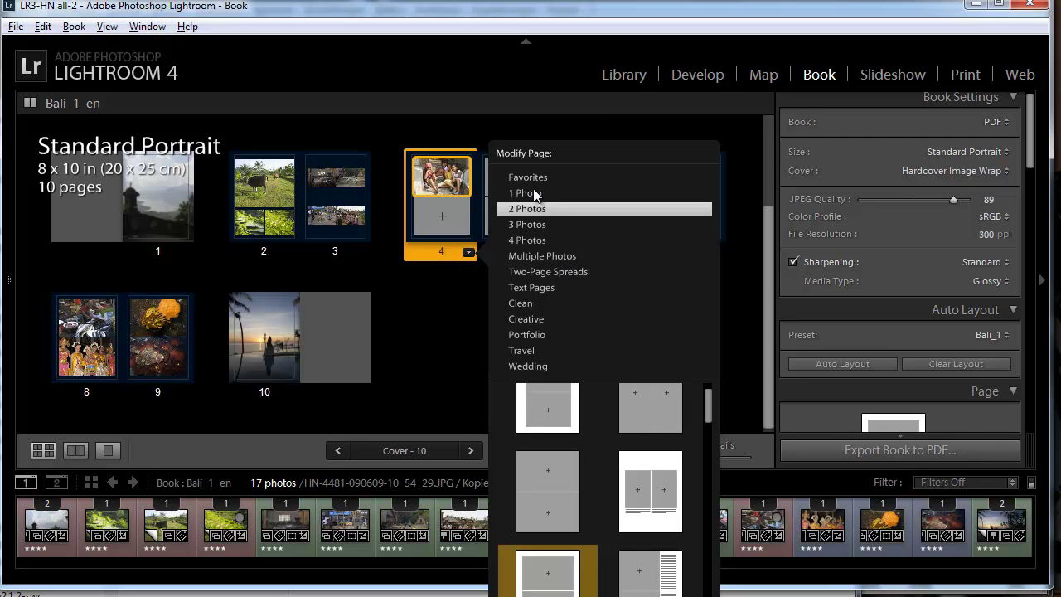
{"action": "mouse_move", "coordinate": [537, 194]}
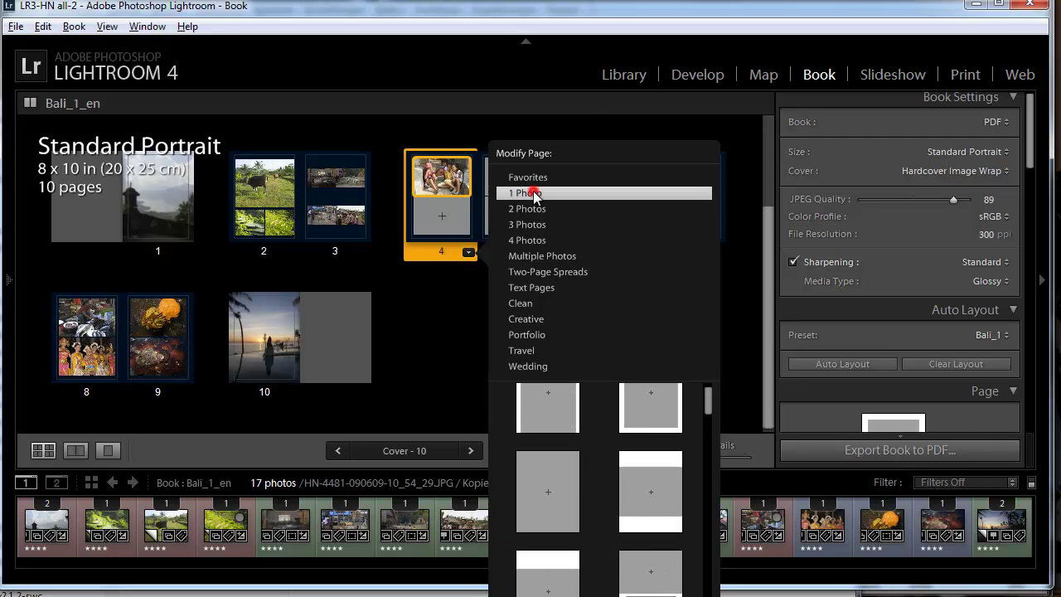
{"action": "left_click", "coordinate": [571, 275]}
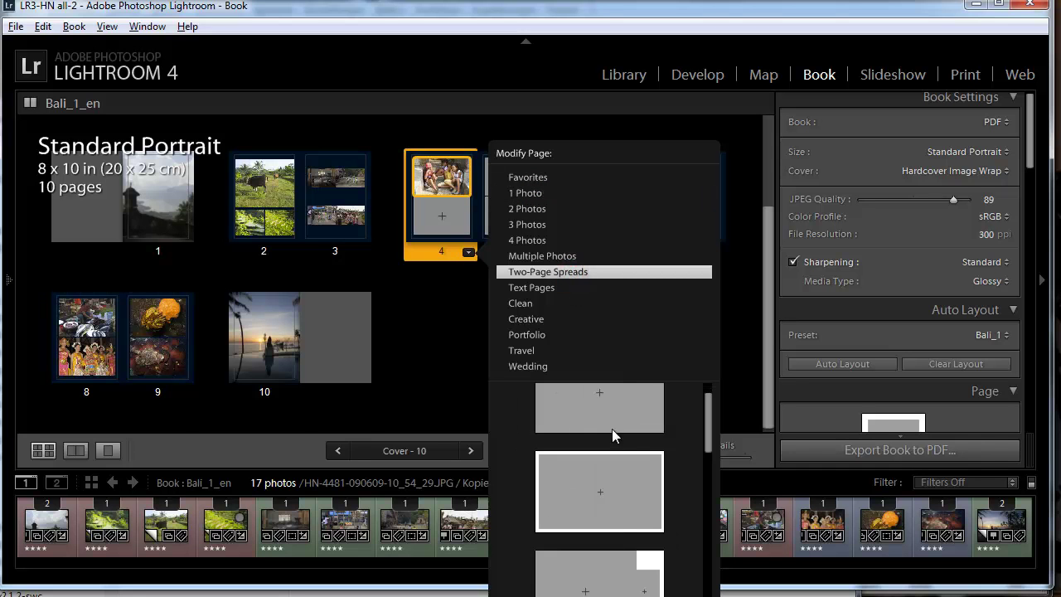
{"action": "left_click", "coordinate": [621, 503]}
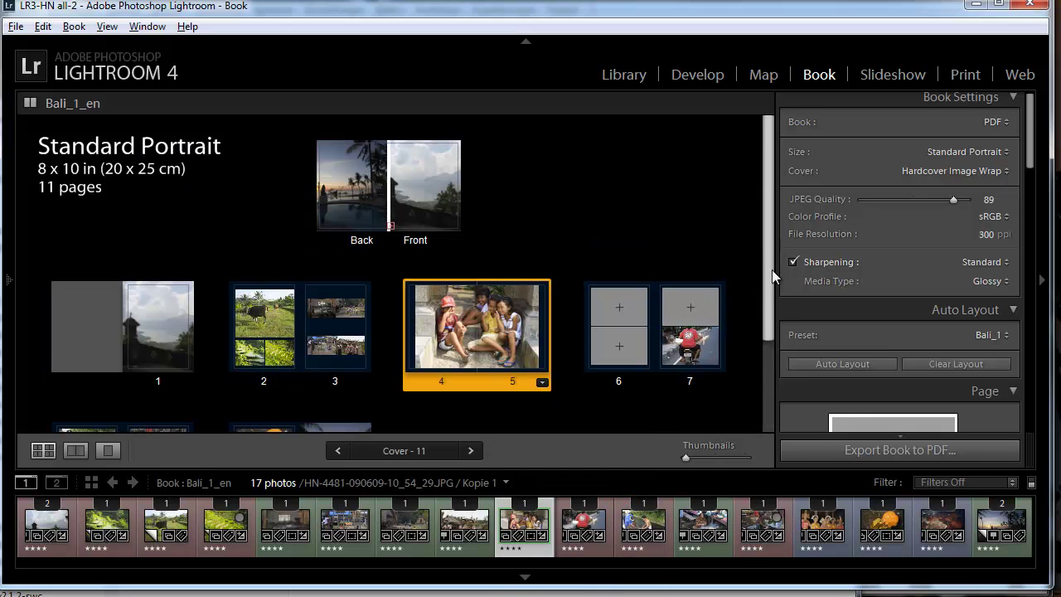
- Drag photos from pages 7–10 into pages 6 and 7, moving the orange-flower photo to page 8
{"action": "left_click_drag", "start_coordinate": [772, 269], "coordinate": [761, 375]}
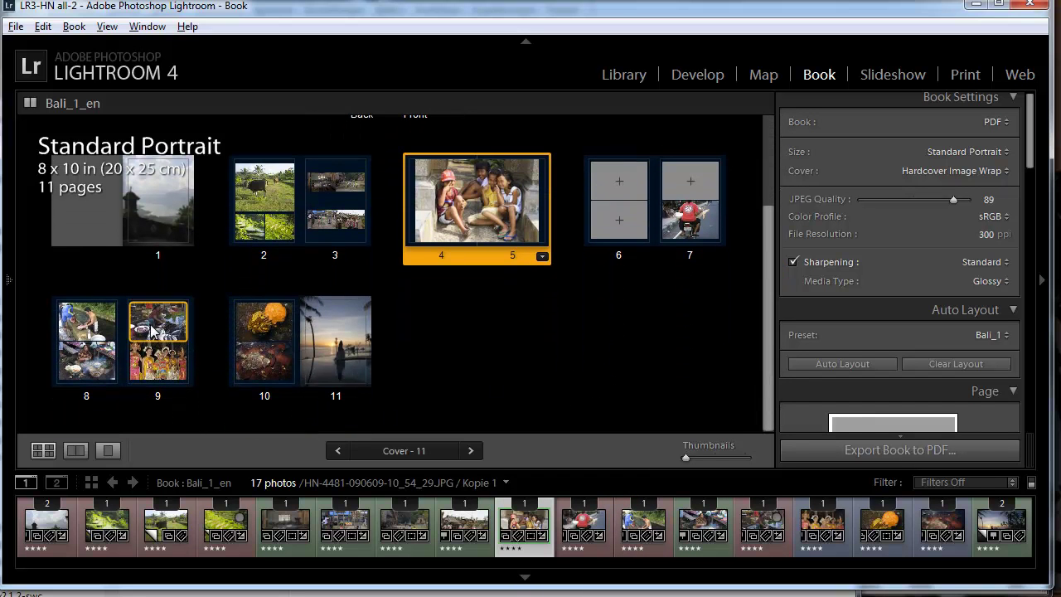
{"action": "left_click_drag", "start_coordinate": [687, 225], "coordinate": [617, 182]}
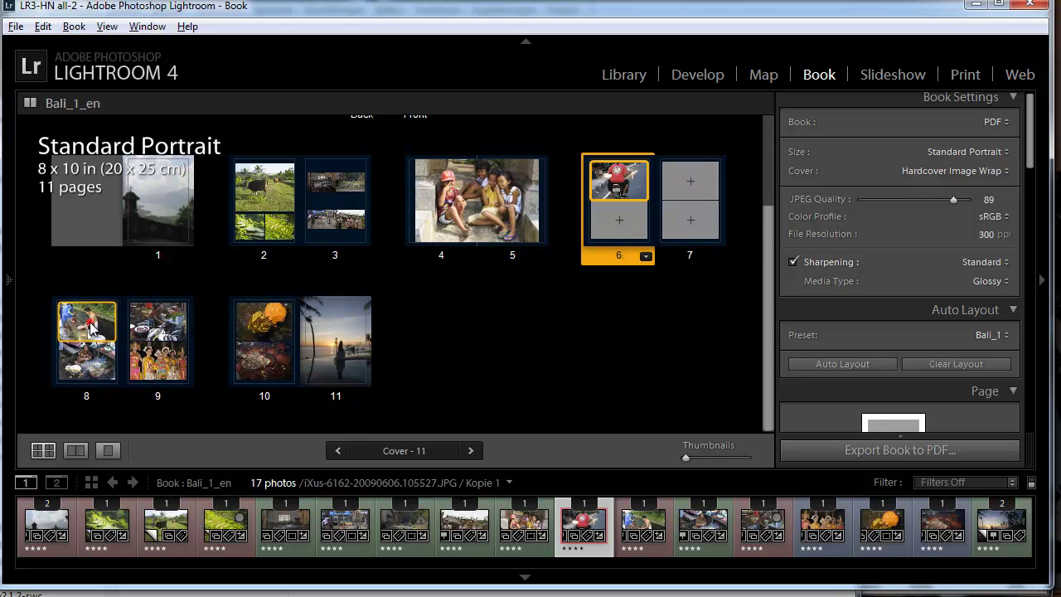
{"action": "left_click_drag", "start_coordinate": [91, 327], "coordinate": [625, 219]}
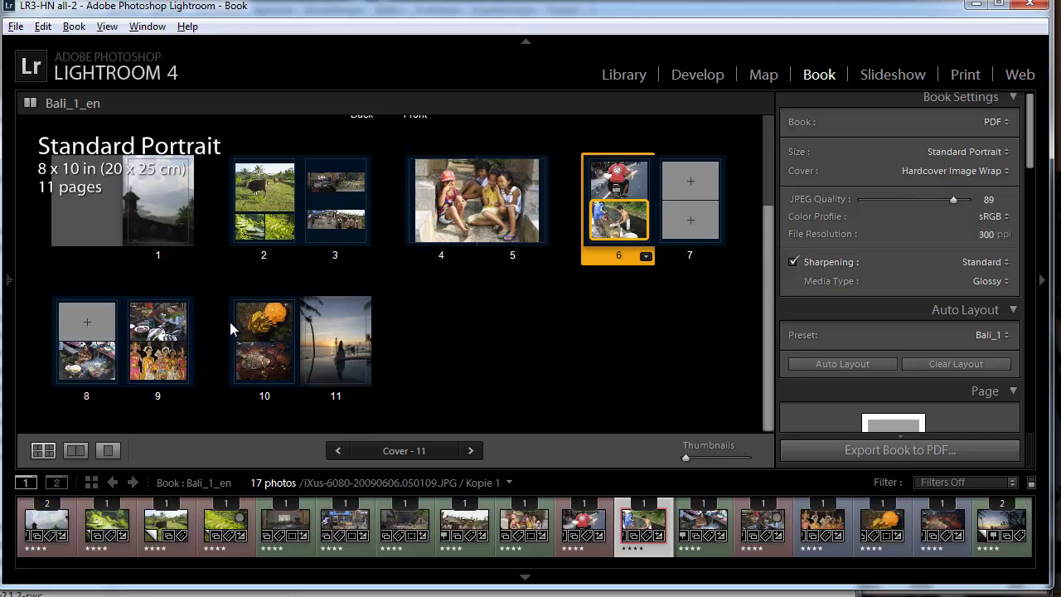
{"action": "left_click_drag", "start_coordinate": [81, 364], "coordinate": [691, 180]}
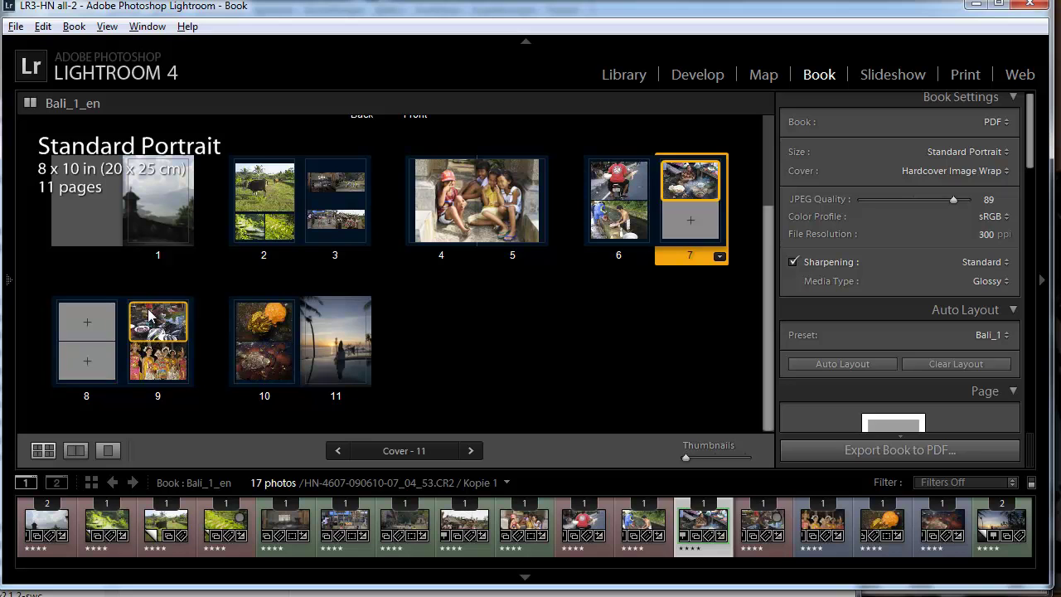
{"action": "left_click_drag", "start_coordinate": [157, 320], "coordinate": [680, 222]}
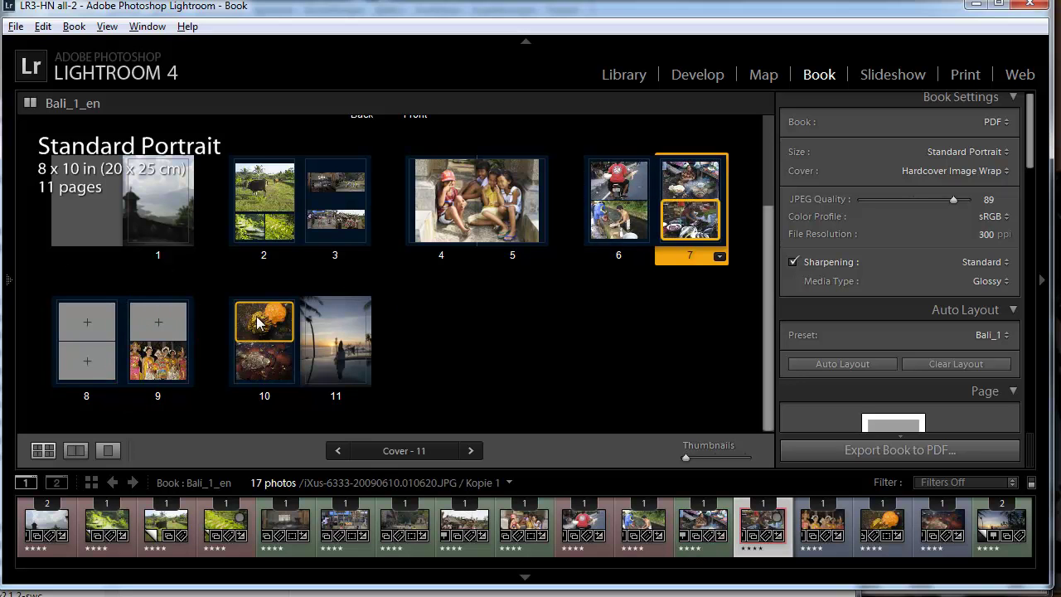
{"action": "left_click_drag", "start_coordinate": [263, 322], "coordinate": [84, 314]}
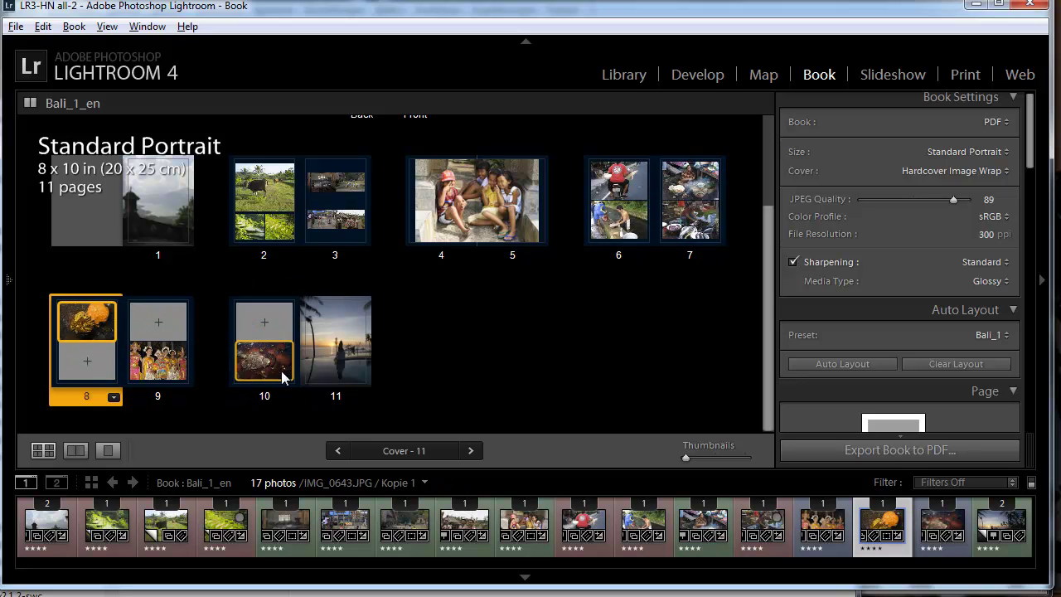
{"action": "left_click_drag", "start_coordinate": [282, 371], "coordinate": [261, 361]}
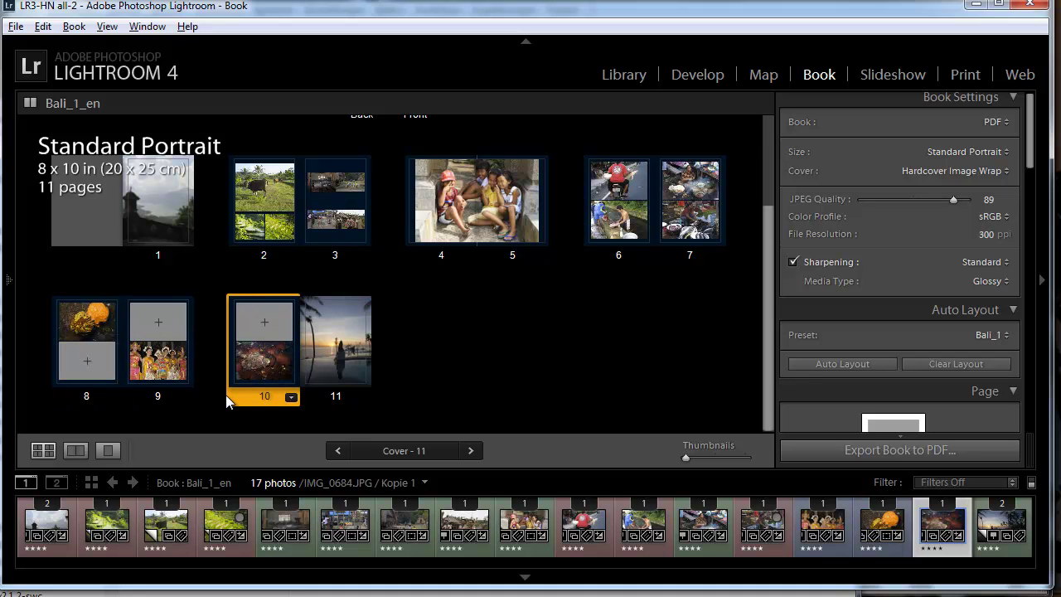
- Move the dark close-up page ahead of page 9 and give page 8 a 1 Photo layout
{"action": "left_click_drag", "start_coordinate": [226, 394], "coordinate": [133, 380]}
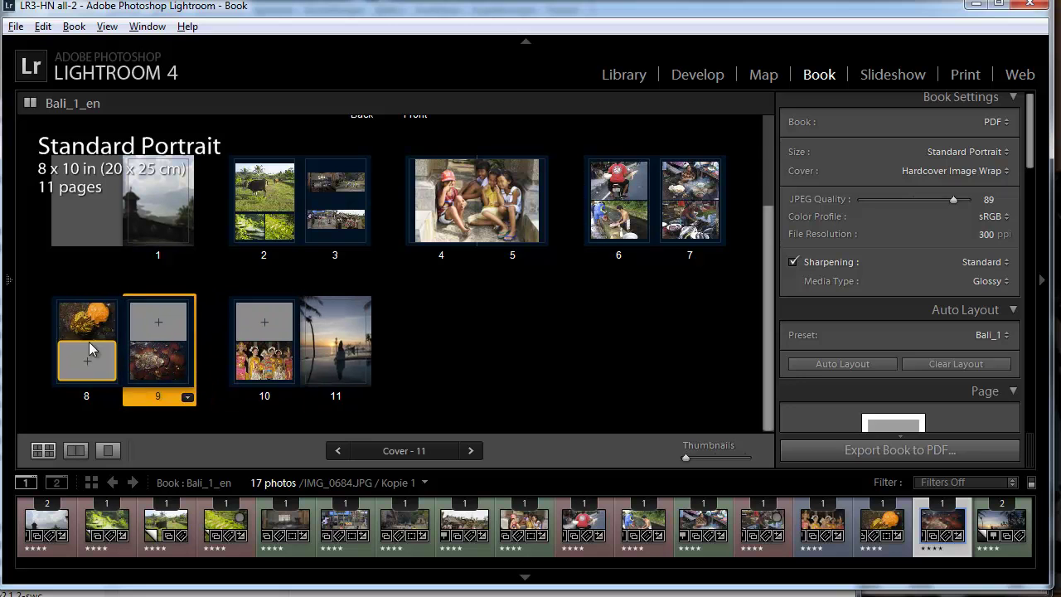
{"action": "left_click", "coordinate": [106, 383]}
{"action": "left_click", "coordinate": [116, 397]}
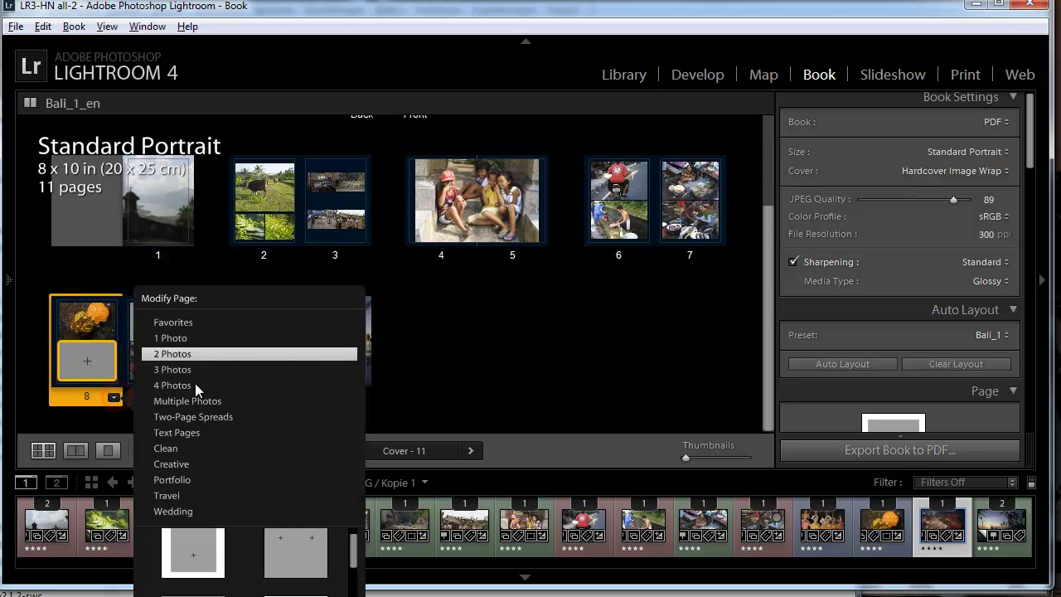
{"action": "left_click", "coordinate": [184, 339]}
{"action": "left_click", "coordinate": [300, 549]}
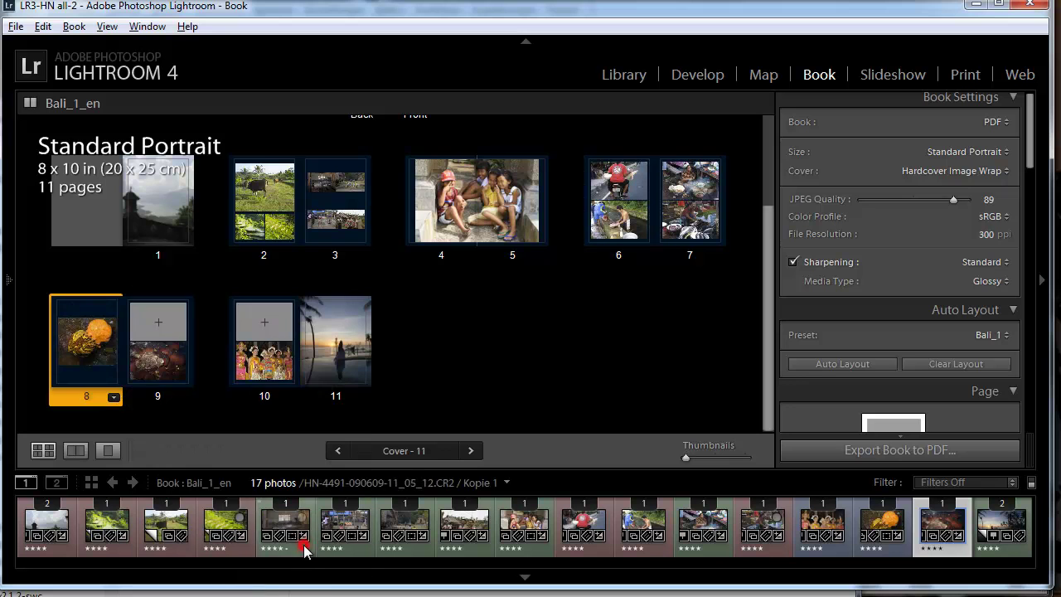
- Give page 9 a single full-page photo layout and view it alone in Single Page view
{"action": "left_click", "coordinate": [181, 379]}
{"action": "left_click", "coordinate": [188, 396]}
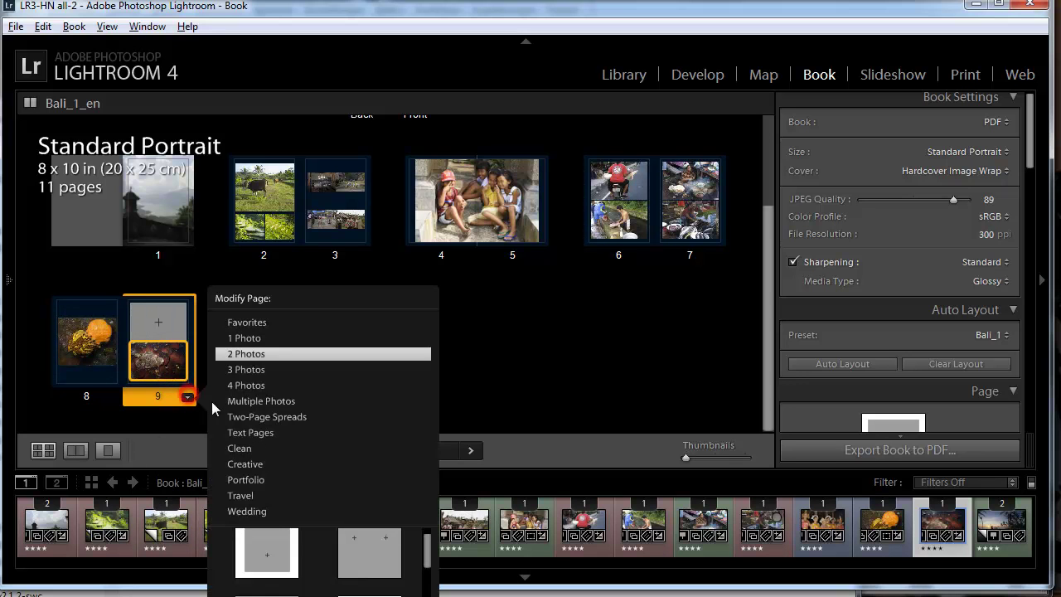
{"action": "left_click", "coordinate": [249, 338]}
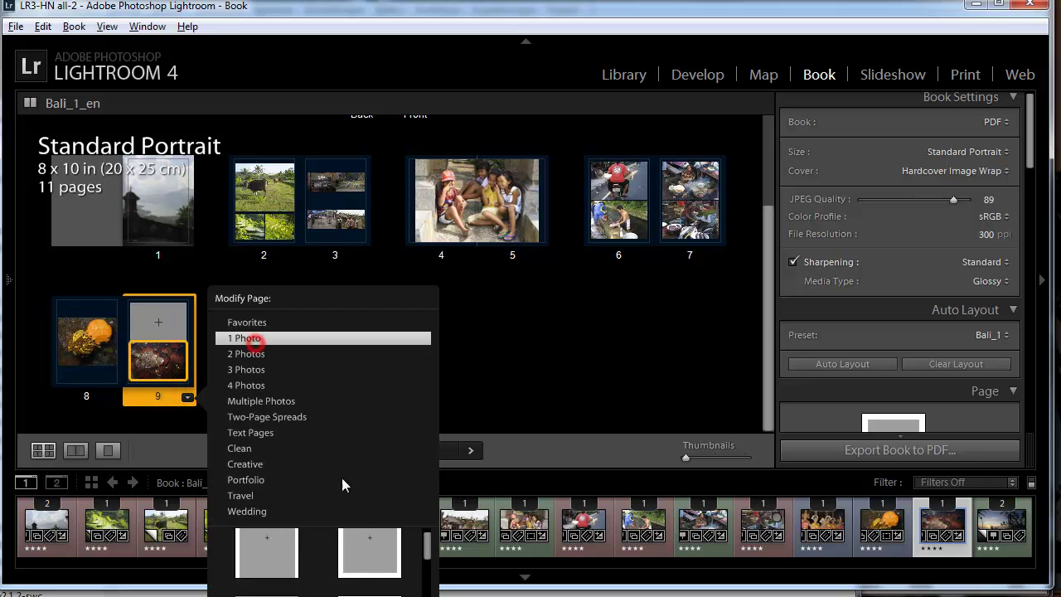
{"action": "left_click", "coordinate": [383, 559]}
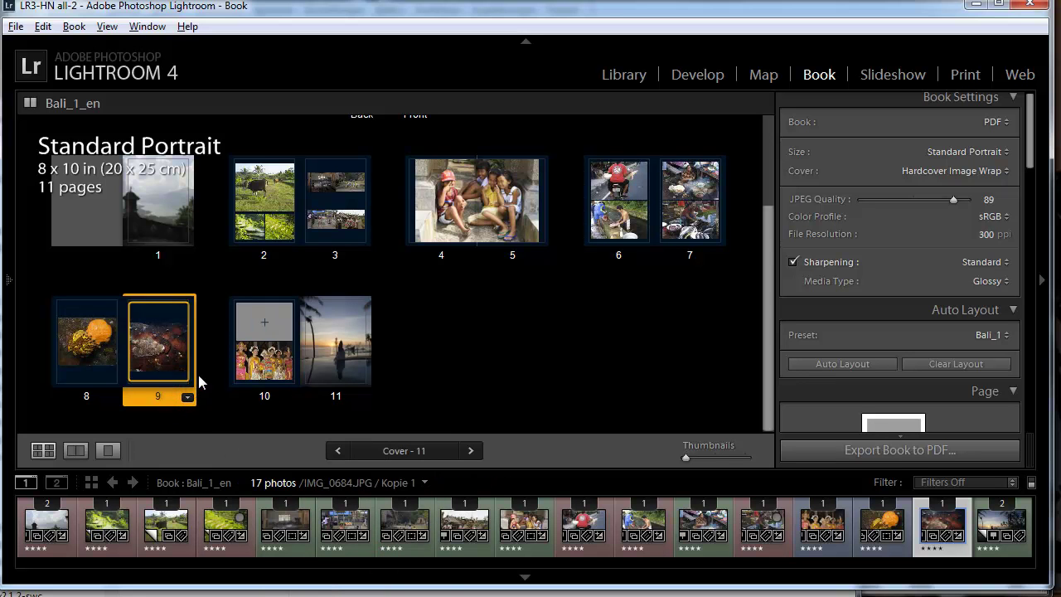
{"action": "left_click", "coordinate": [113, 449]}
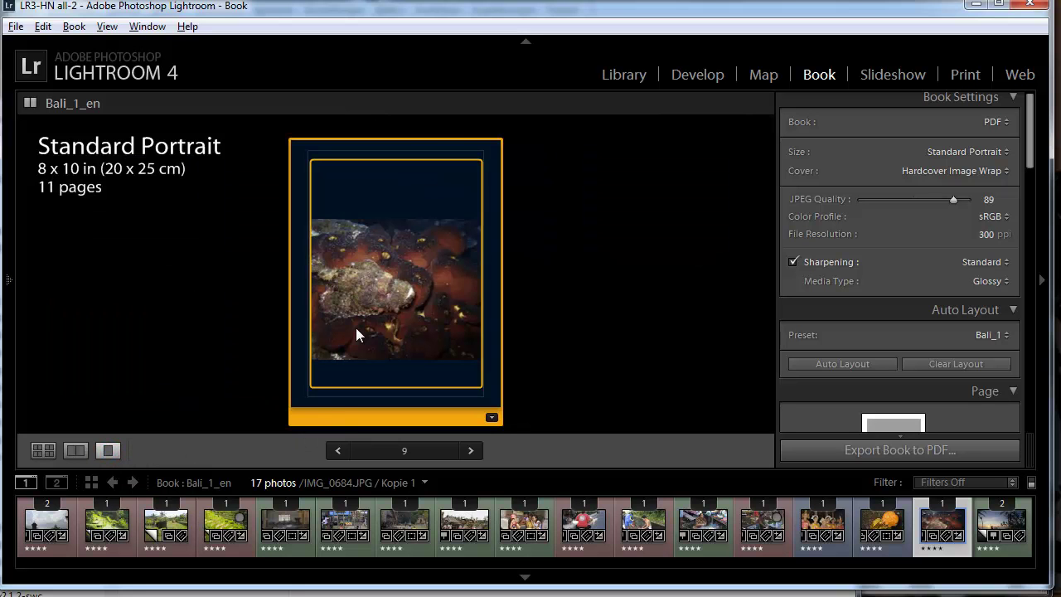
- Zoom page 9's underwater photo to fill its cell and reposition it
{"action": "left_click_drag", "start_coordinate": [356, 327], "coordinate": [415, 304]}
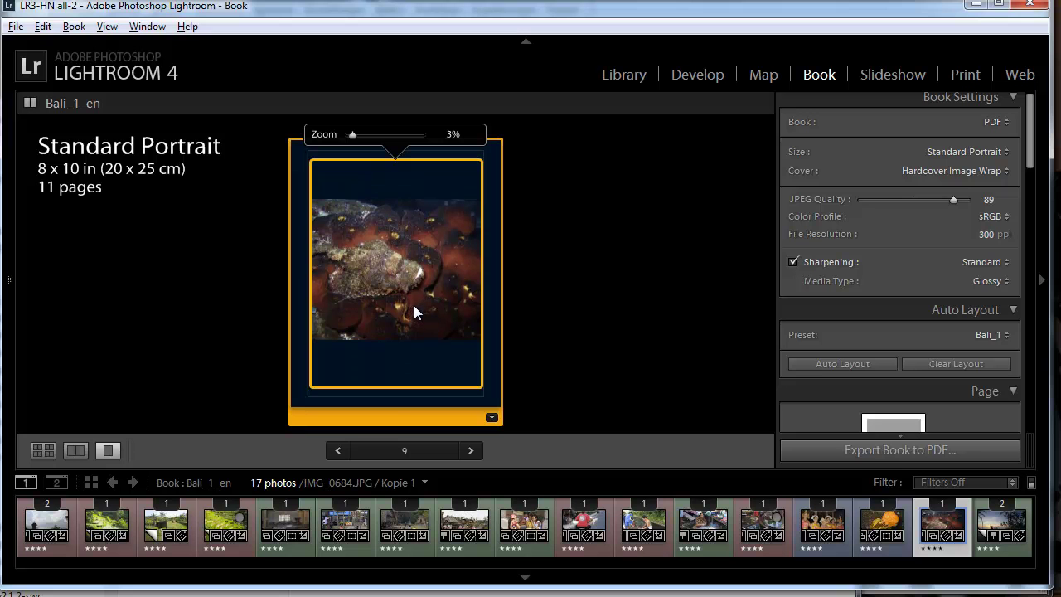
{"action": "mouse_move", "coordinate": [352, 136]}
{"action": "left_mouse_down"}
{"action": "mouse_move", "coordinate": [368, 134]}
{"action": "mouse_move", "coordinate": [347, 135]}
{"action": "left_mouse_up"}
{"action": "right_click", "coordinate": [391, 253]}
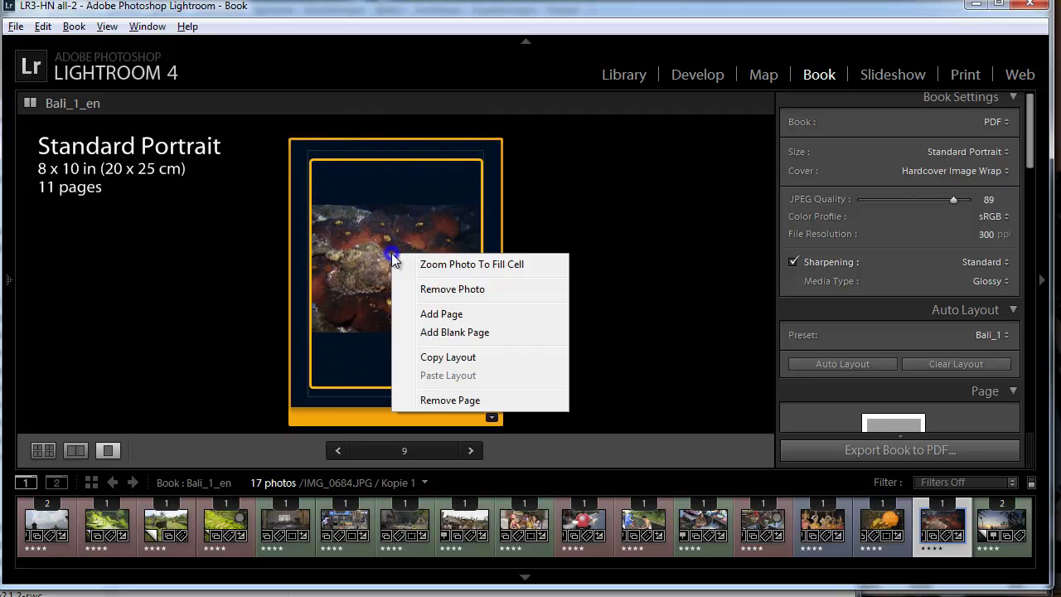
{"action": "left_click", "coordinate": [438, 267]}
{"action": "left_click_drag", "start_coordinate": [418, 281], "coordinate": [352, 301]}
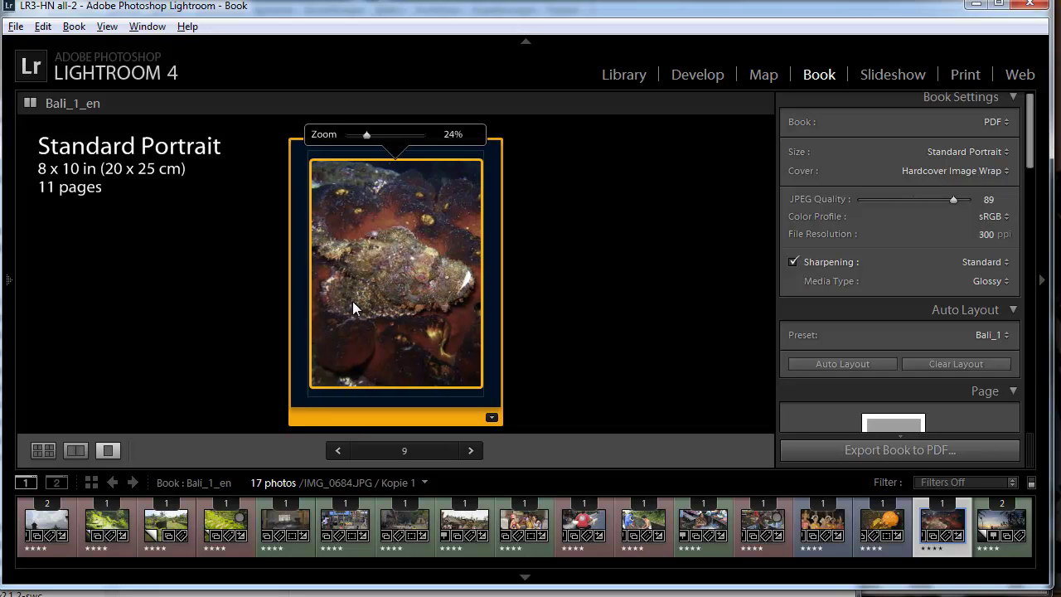
- Zoom page 8's orange sponge photo to fill its cell, reposition it, then show Multi-Page View
{"action": "left_click", "coordinate": [338, 451]}
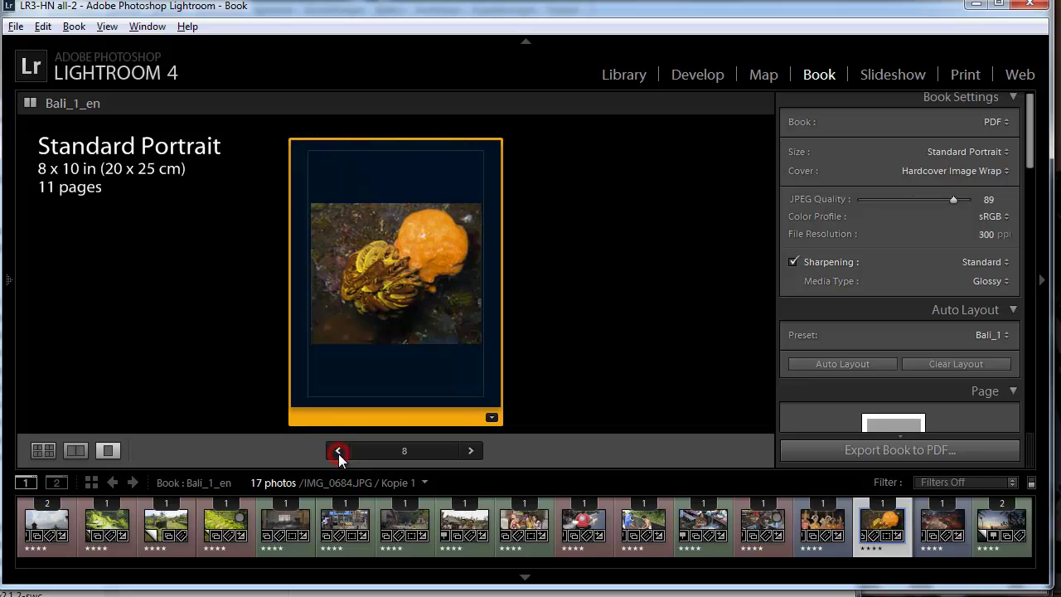
{"action": "right_click", "coordinate": [382, 311]}
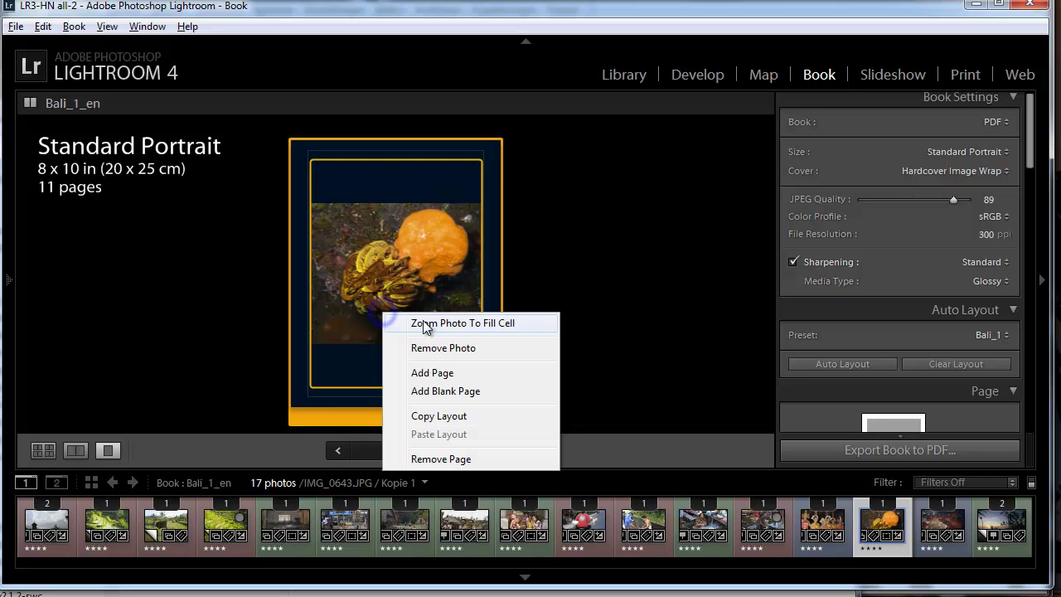
{"action": "left_click", "coordinate": [388, 320]}
{"action": "mouse_move", "coordinate": [393, 306]}
{"action": "left_mouse_down"}
{"action": "mouse_move", "coordinate": [385, 289]}
{"action": "mouse_move", "coordinate": [405, 292]}
{"action": "left_mouse_up"}
{"action": "left_click", "coordinate": [44, 449]}
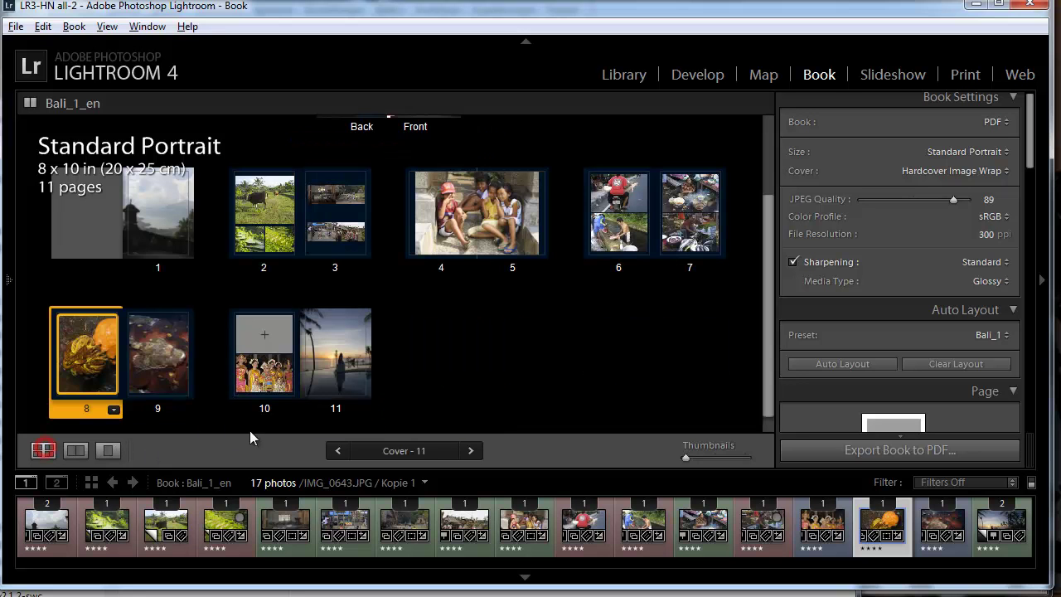
- Apply the Two-Page Spreads template to page 10 so the dancers photo spans pages 10–11
{"action": "left_click", "coordinate": [270, 384]}
{"action": "left_click", "coordinate": [290, 408]}
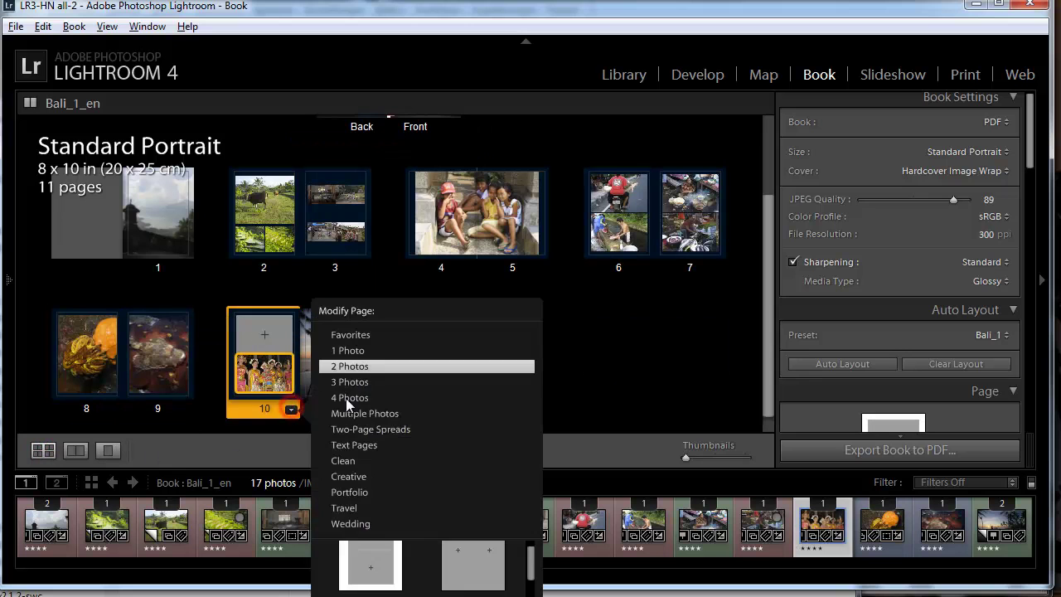
{"action": "left_click", "coordinate": [352, 350]}
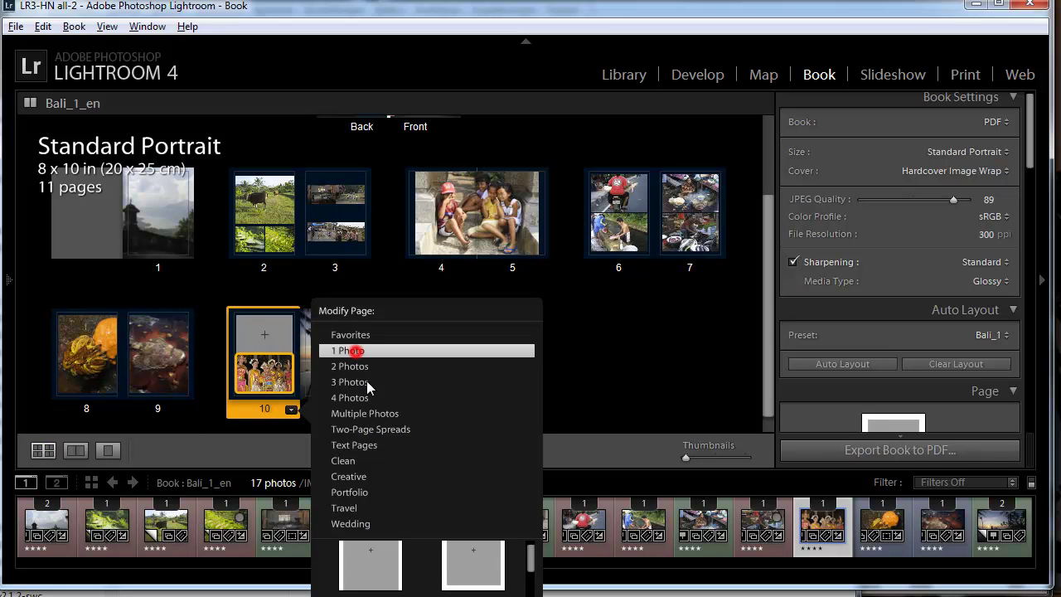
{"action": "left_click", "coordinate": [398, 430]}
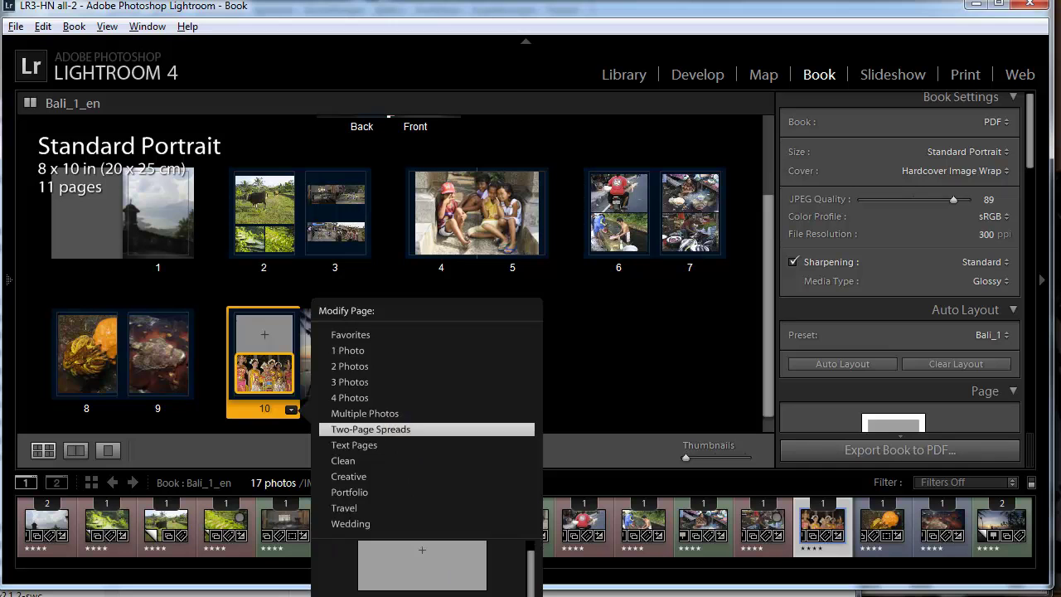
{"action": "left_click", "coordinate": [422, 563]}
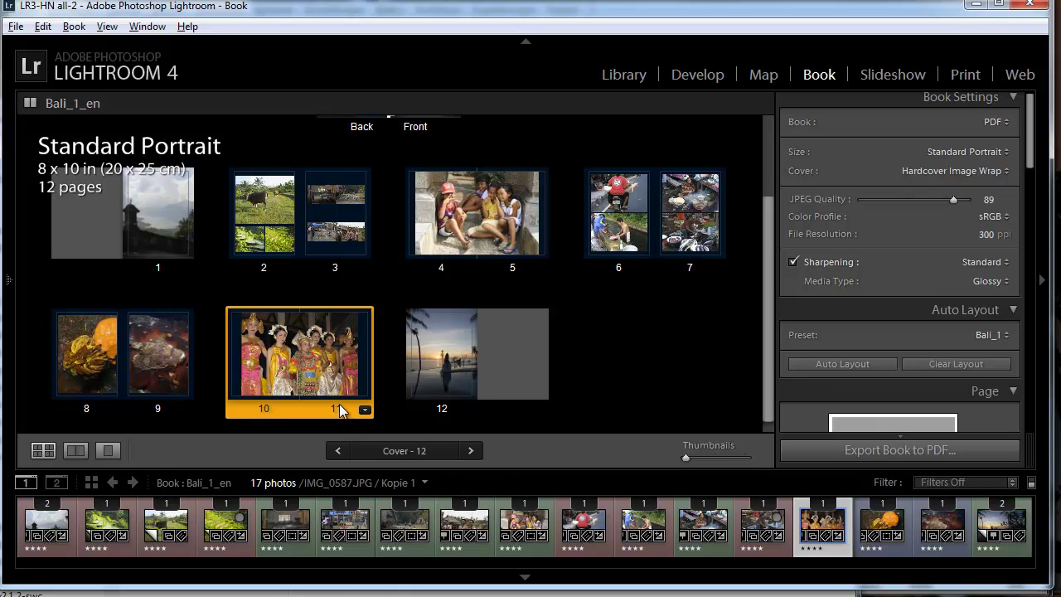
{"action": "left_click", "coordinate": [321, 371]}
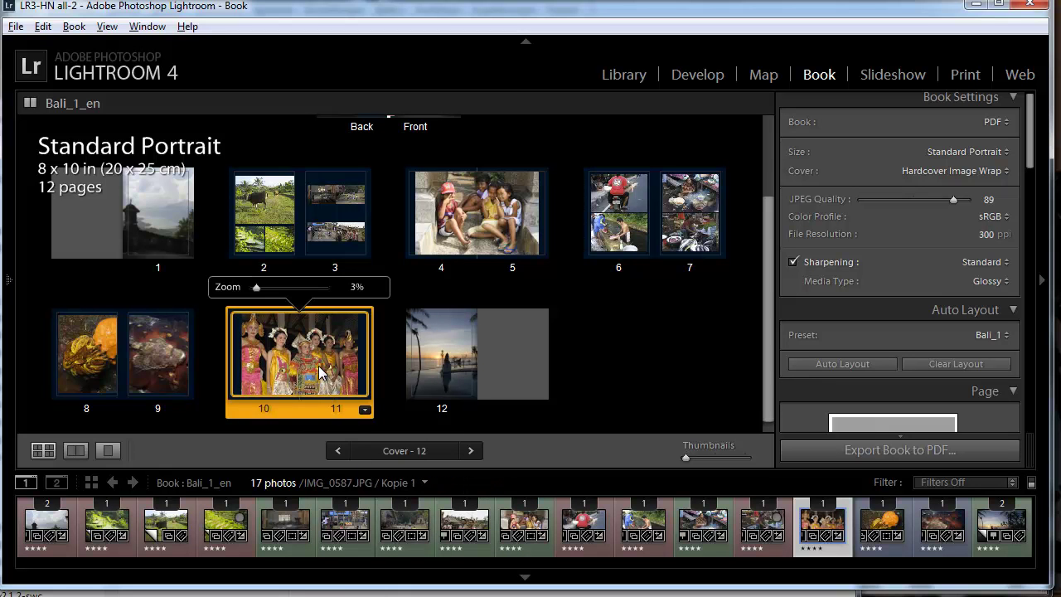
{"action": "left_click", "coordinate": [626, 372]}
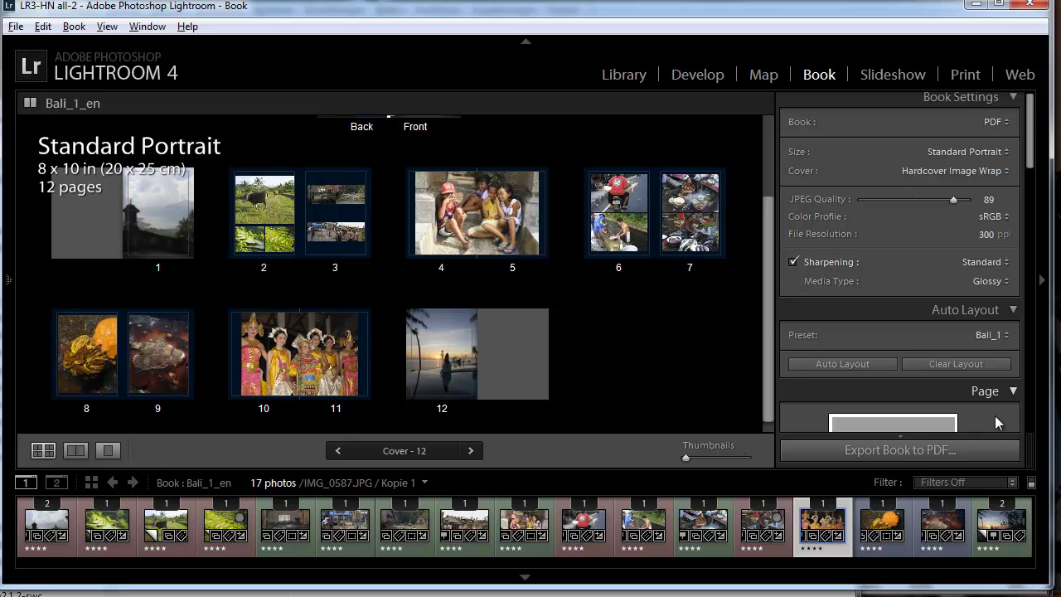
- Export the book to PDF as Bali_1_en.pdf in pdf_files, adapting the Bali_1_de.pdf name
{"action": "left_click", "coordinate": [977, 448]}
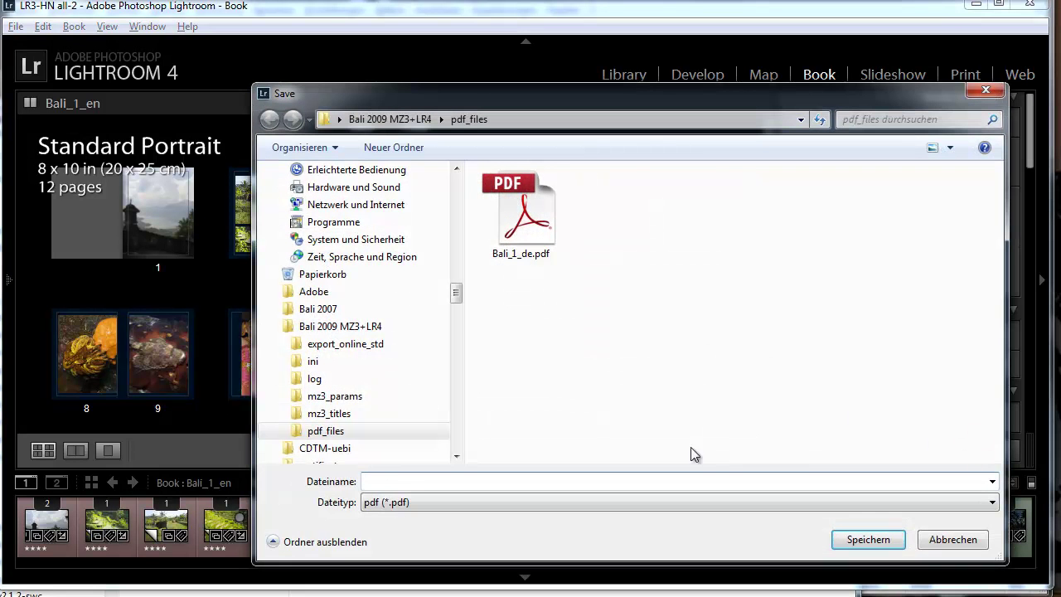
{"action": "left_click", "coordinate": [526, 232]}
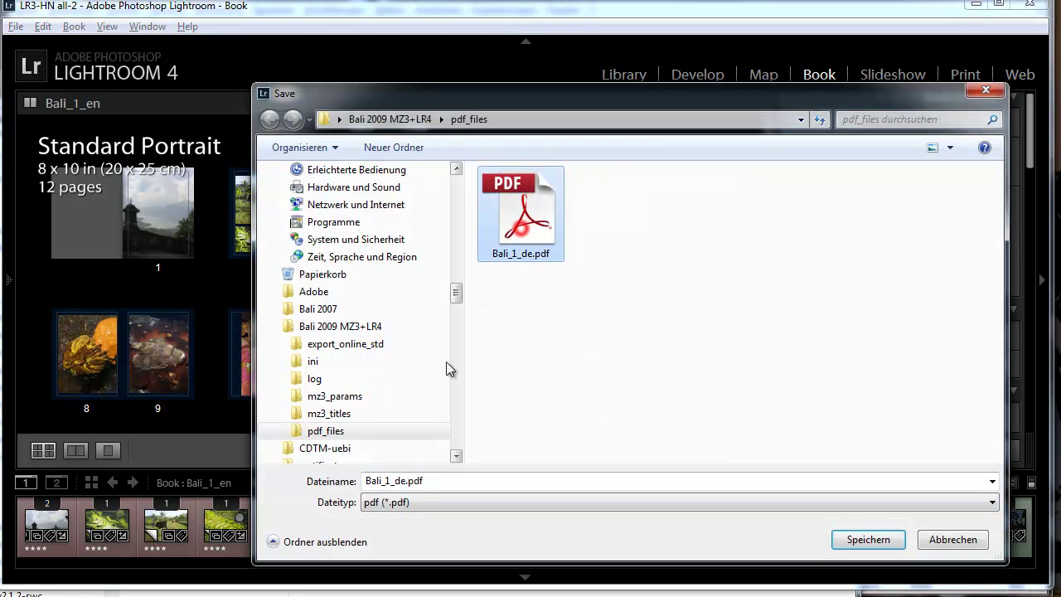
{"action": "double_click", "coordinate": [405, 481]}
{"action": "left_click", "coordinate": [407, 481]}
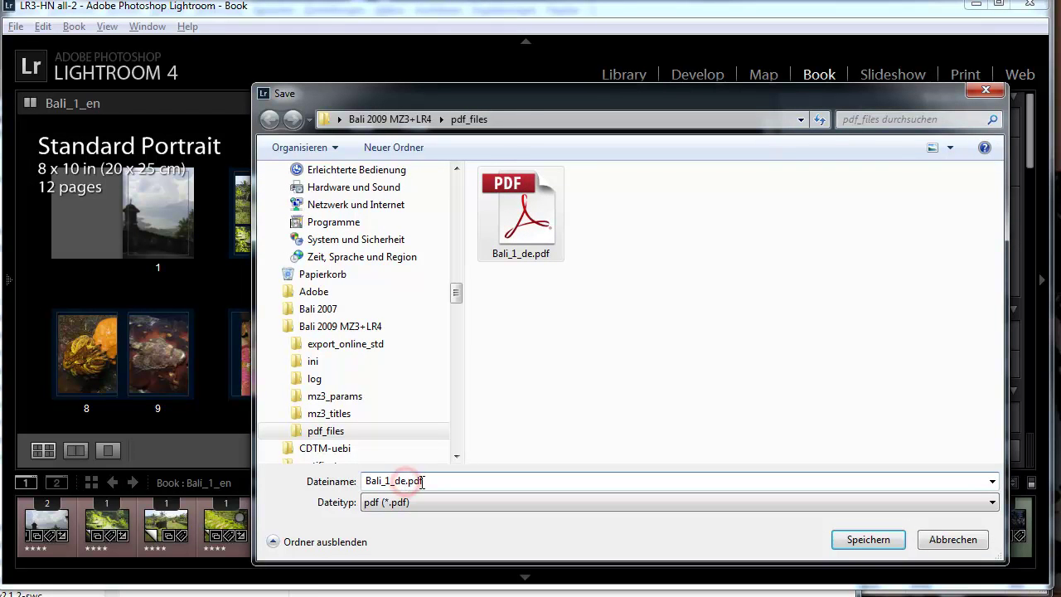
{"action": "key", "text": "BackSpace"}
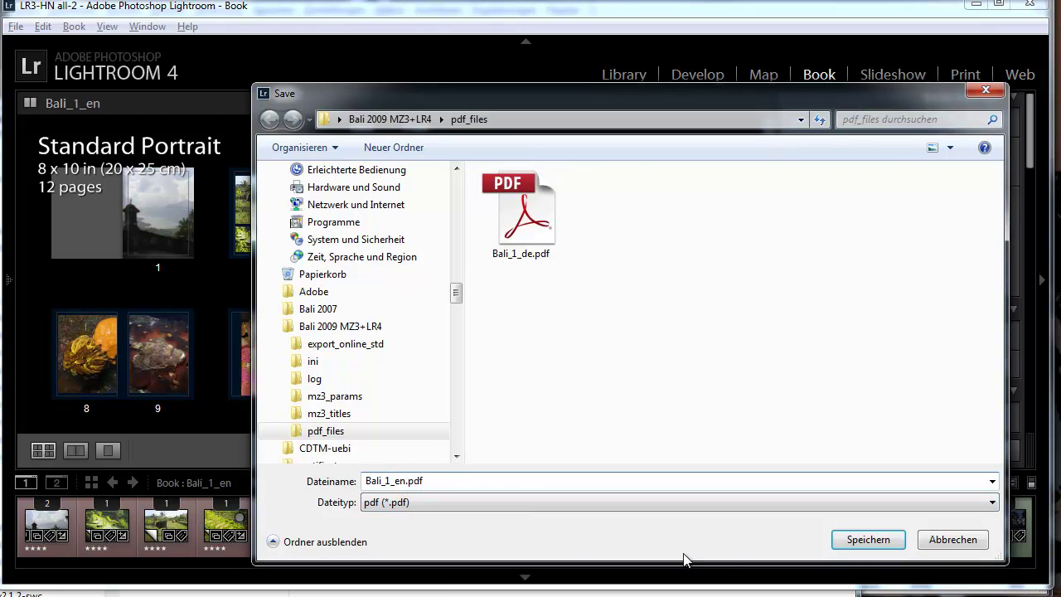
{"action": "left_click", "coordinate": [871, 539]}
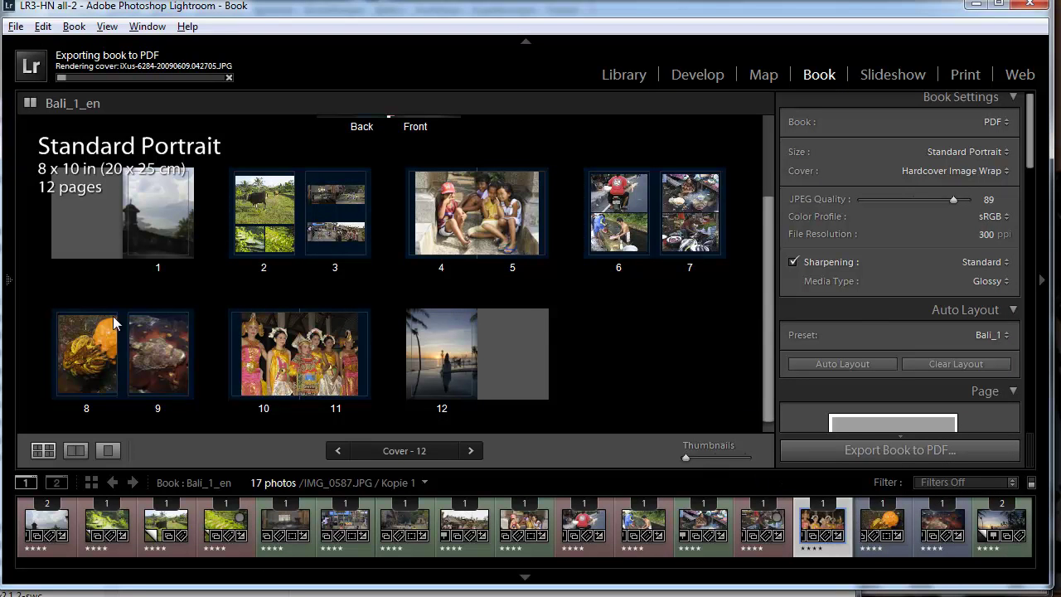
- In Explorer, go from pdf_files up to the Bali 2009 MZ3+LR4 folder, briefly checking mz3_titles
{"action": "key", "text": "alt+Tab"}
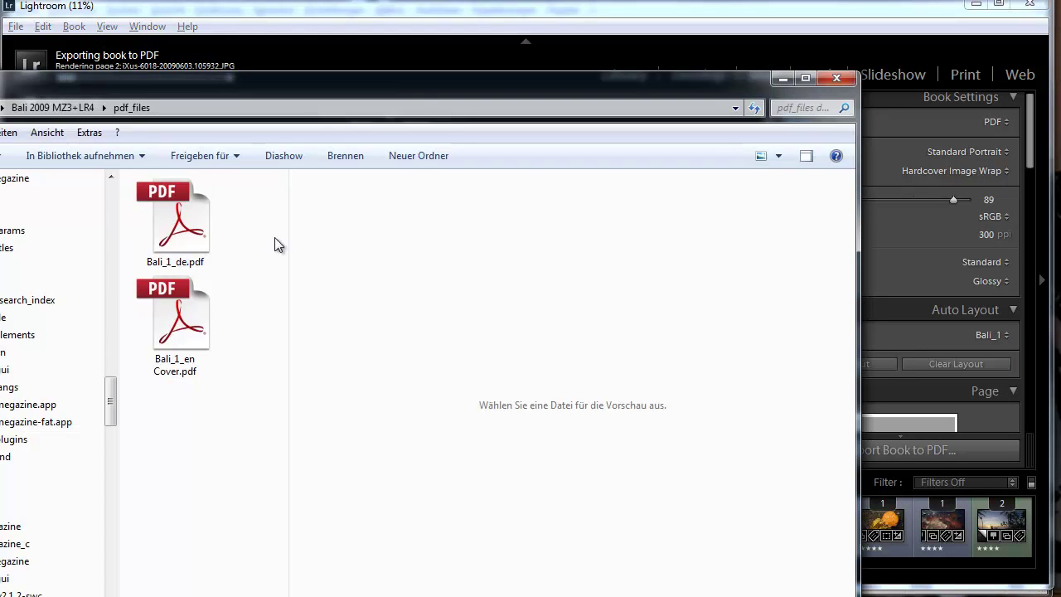
{"action": "left_click", "coordinate": [75, 108]}
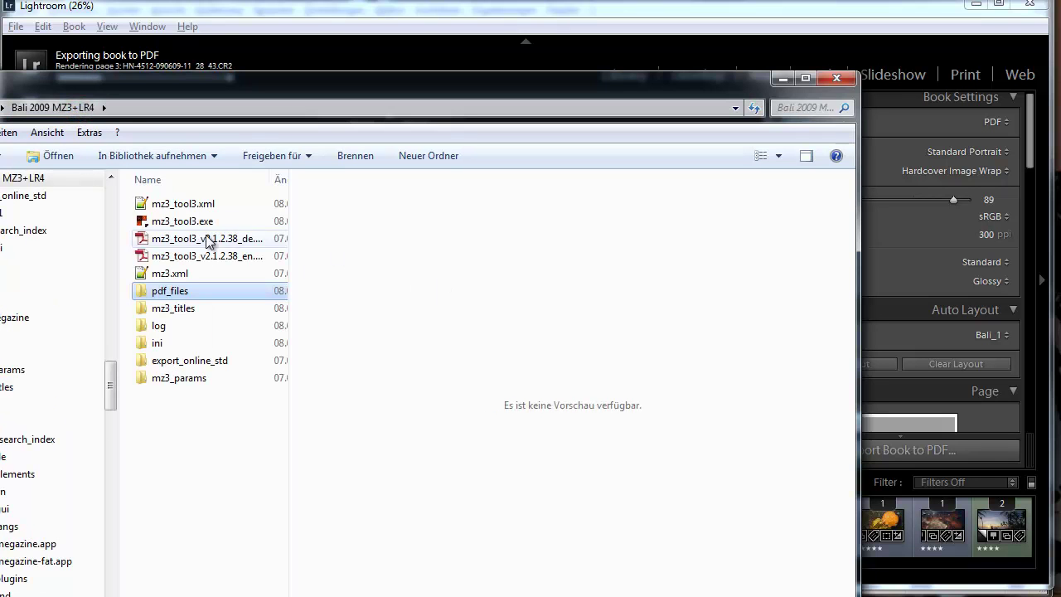
{"action": "double_click", "coordinate": [178, 308]}
{"action": "key", "text": "BackSpace"}
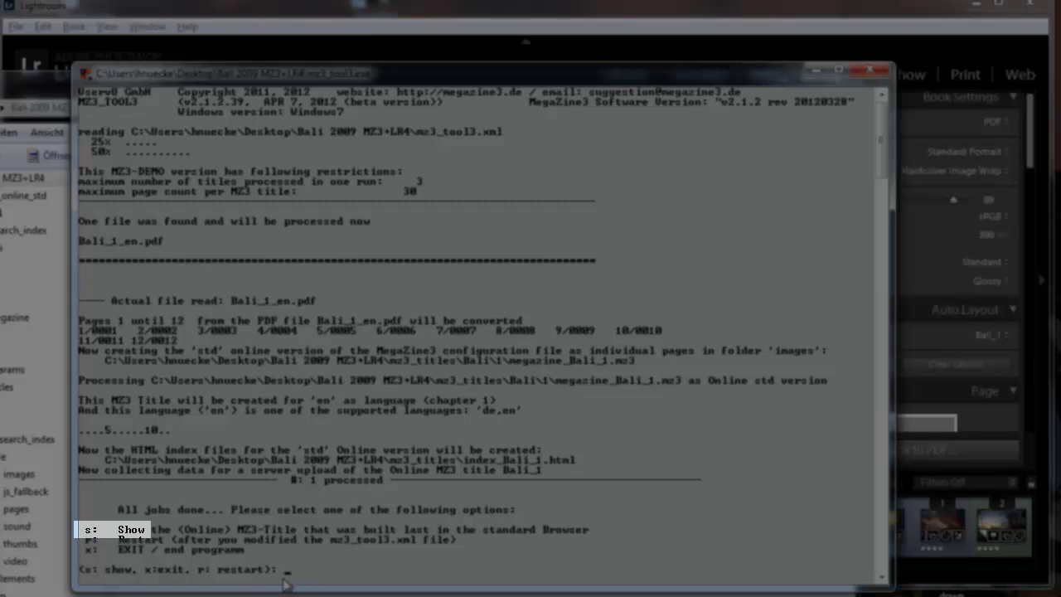
- Open the Bali_1 flipbook in the browser and flip forward to pages 4–5
{"action": "type", "text": "s"}
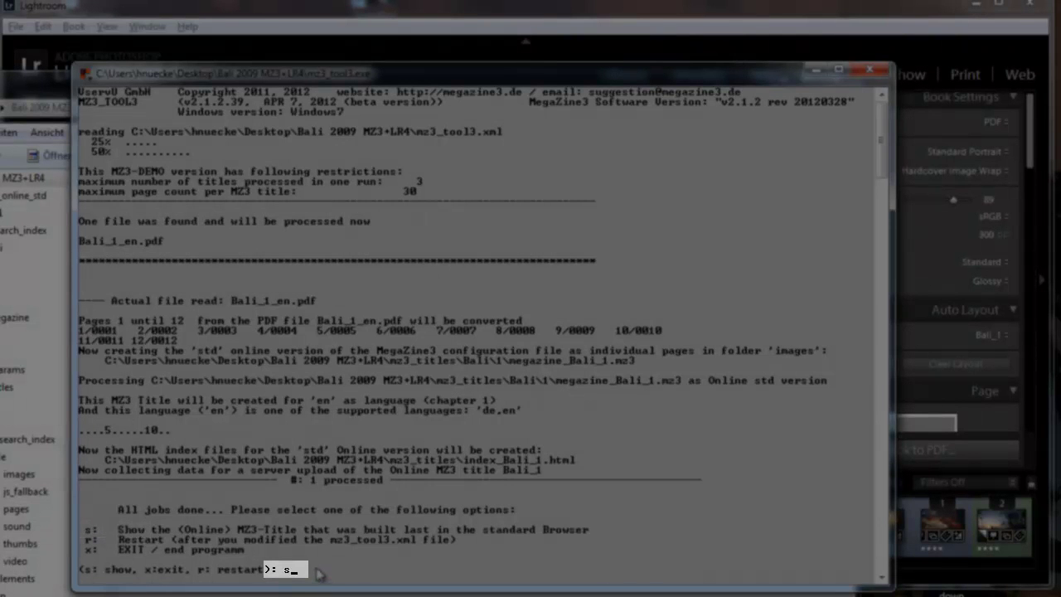
{"action": "key", "text": "Return"}
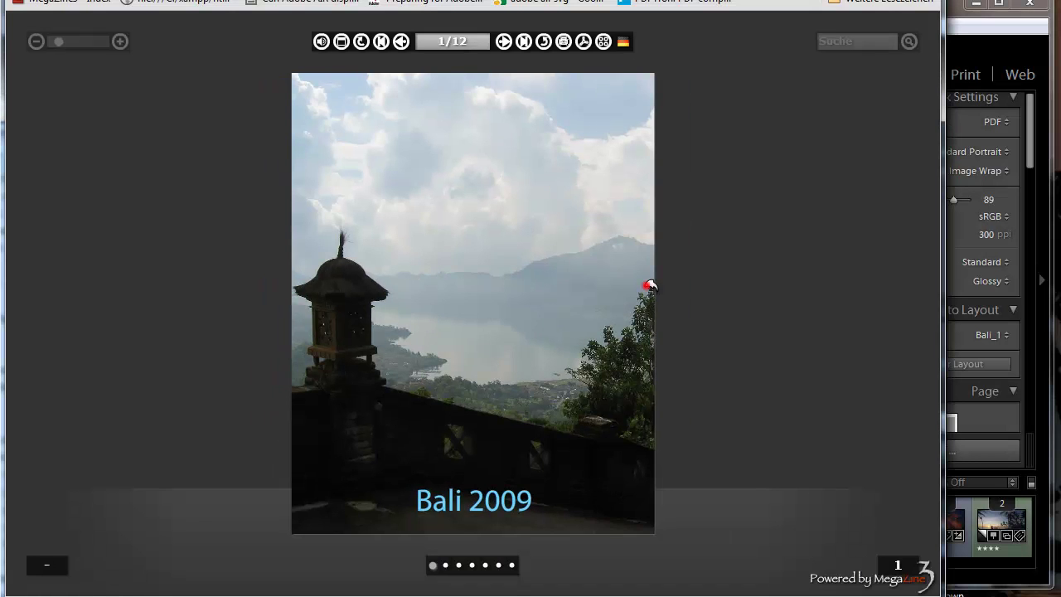
{"action": "left_click", "coordinate": [644, 285]}
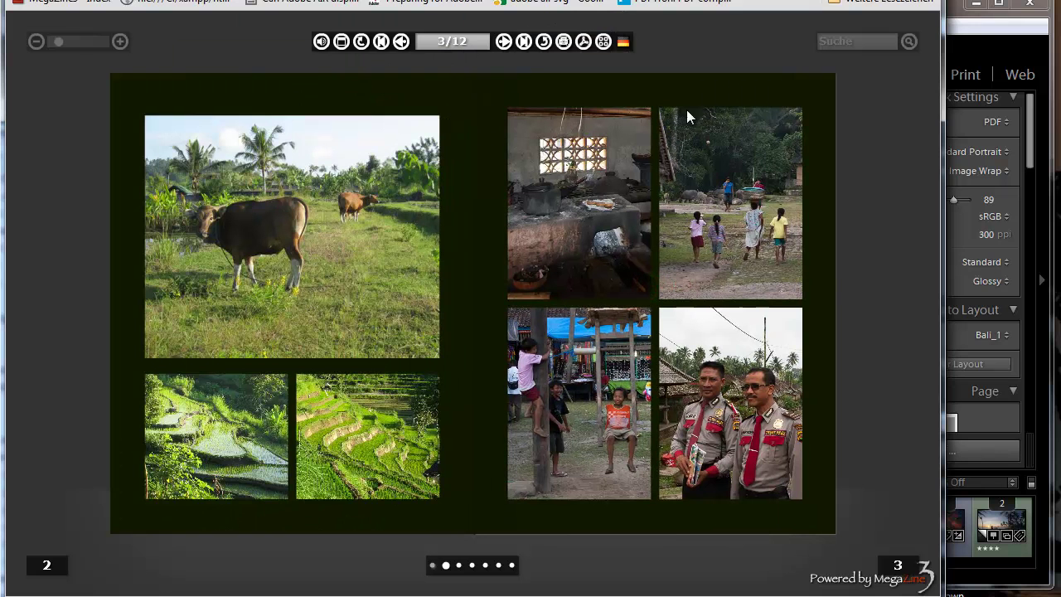
{"action": "left_click", "coordinate": [830, 211]}
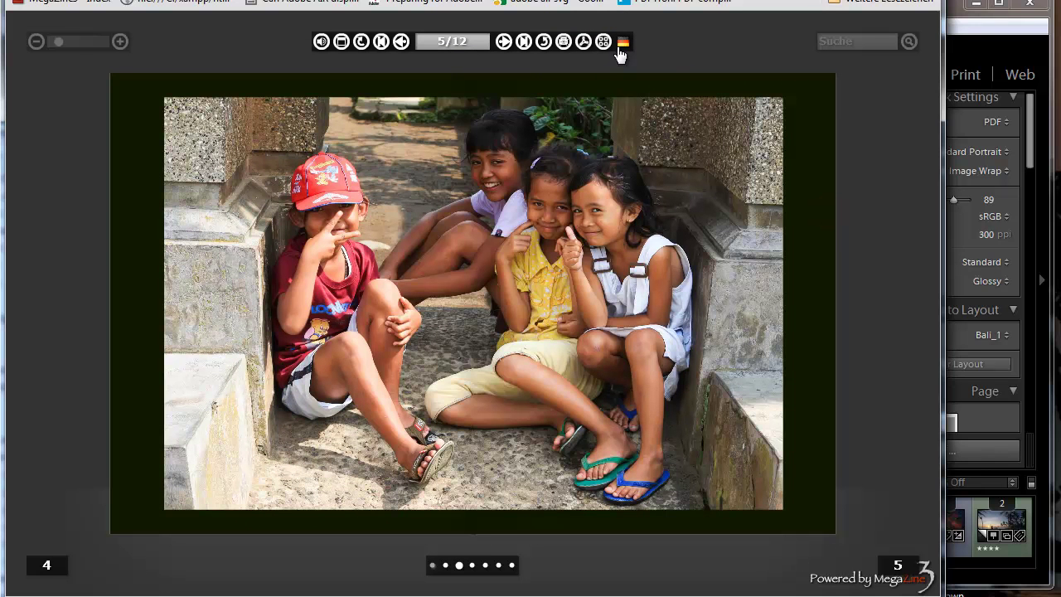
- Switch the interface to English, flip through the spreads, return to German, and reach page 12
{"action": "left_click", "coordinate": [622, 52]}
{"action": "left_click", "coordinate": [829, 178]}
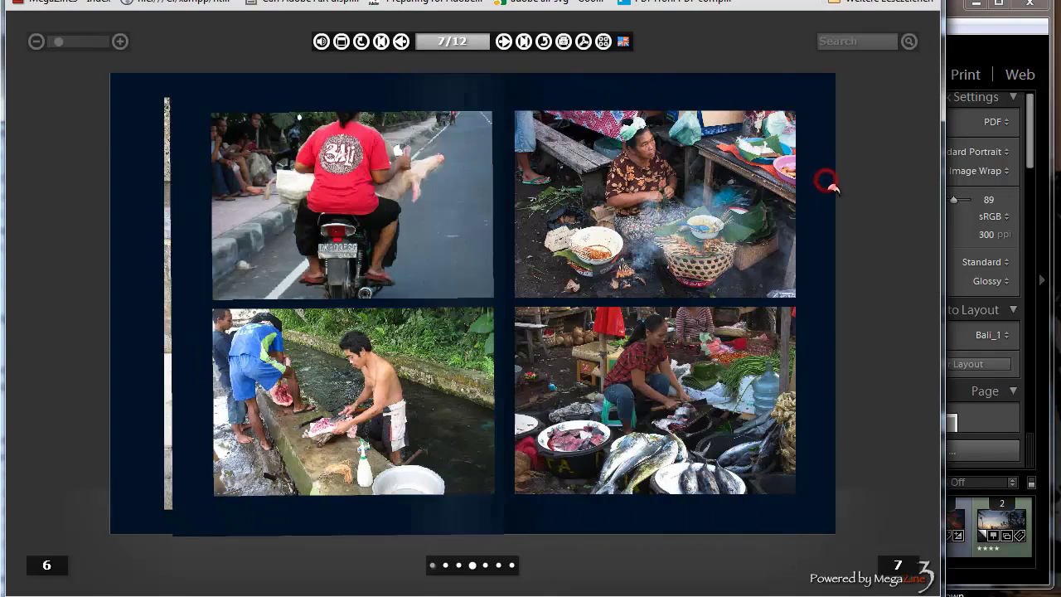
{"action": "left_click", "coordinate": [827, 193]}
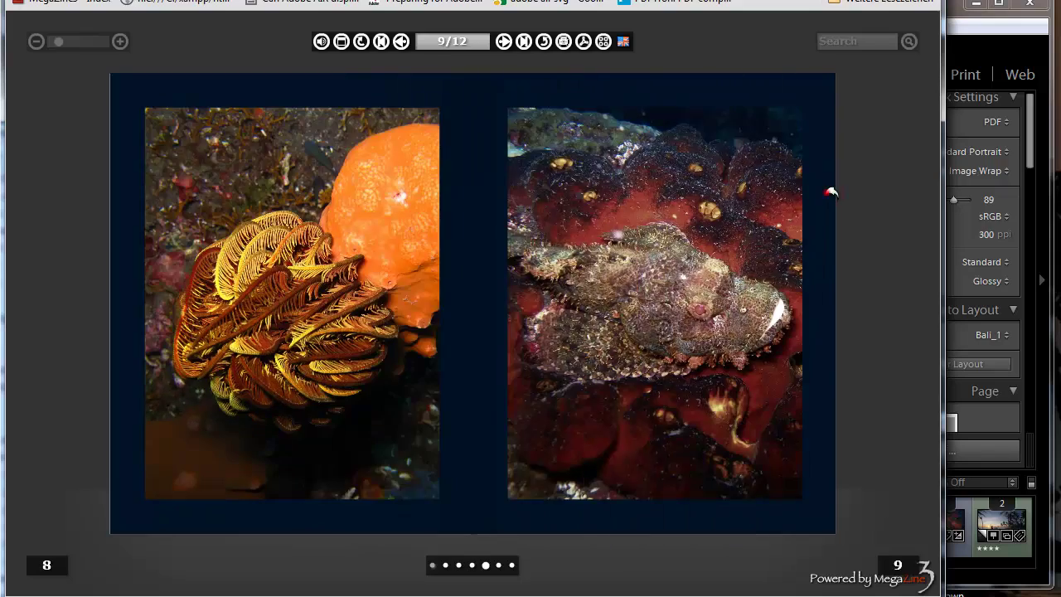
{"action": "left_click", "coordinate": [826, 192]}
{"action": "left_click", "coordinate": [124, 195]}
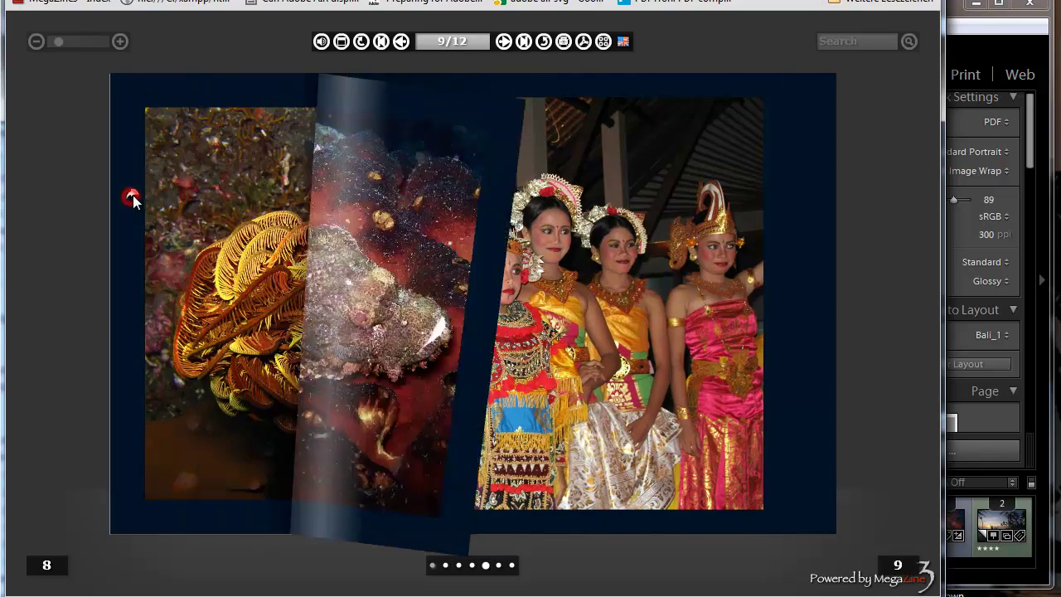
{"action": "left_click", "coordinate": [624, 47]}
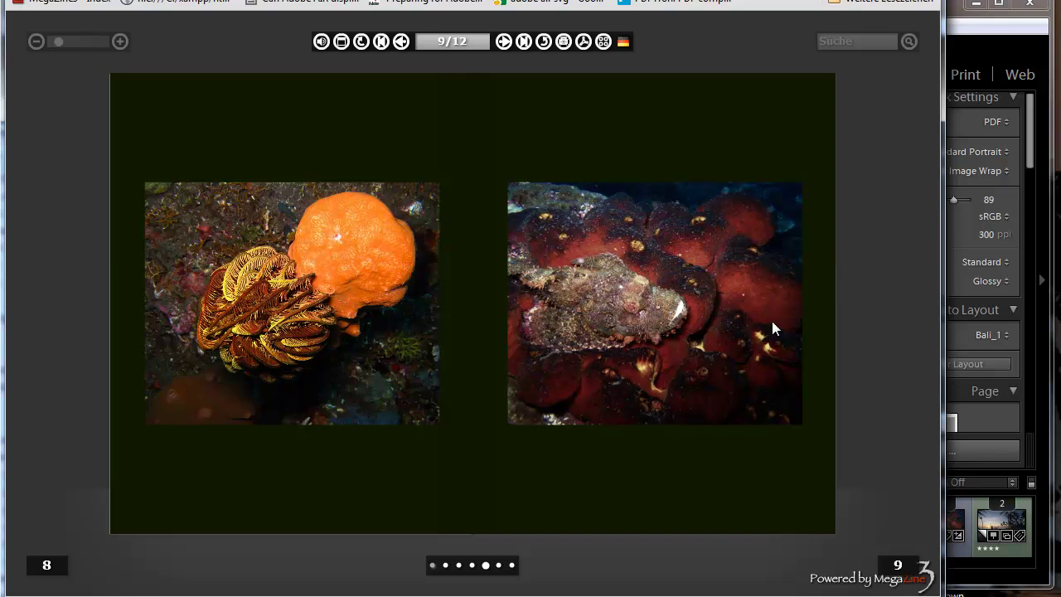
{"action": "left_click", "coordinate": [835, 281]}
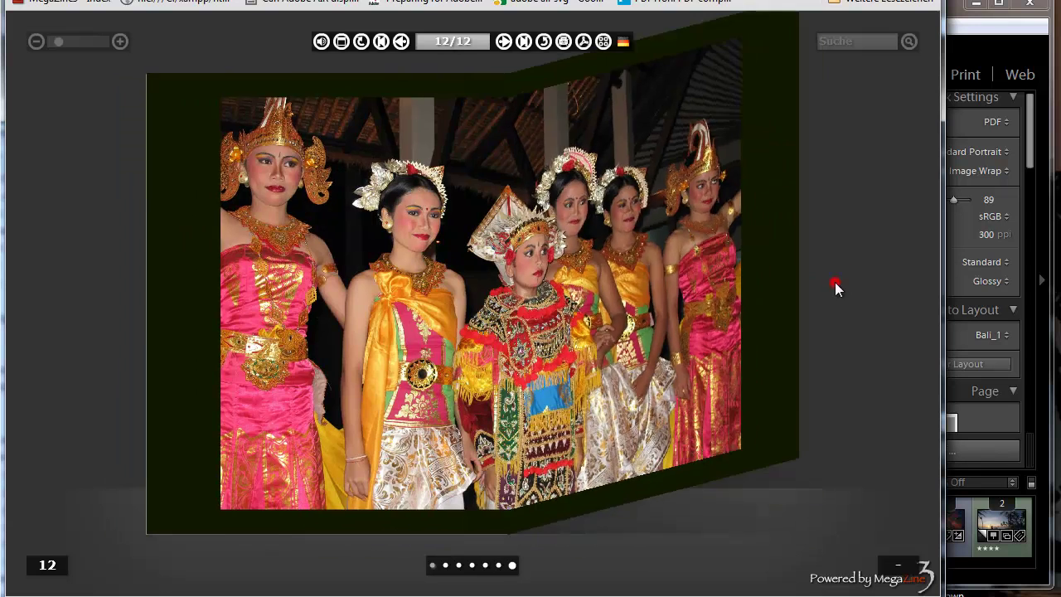